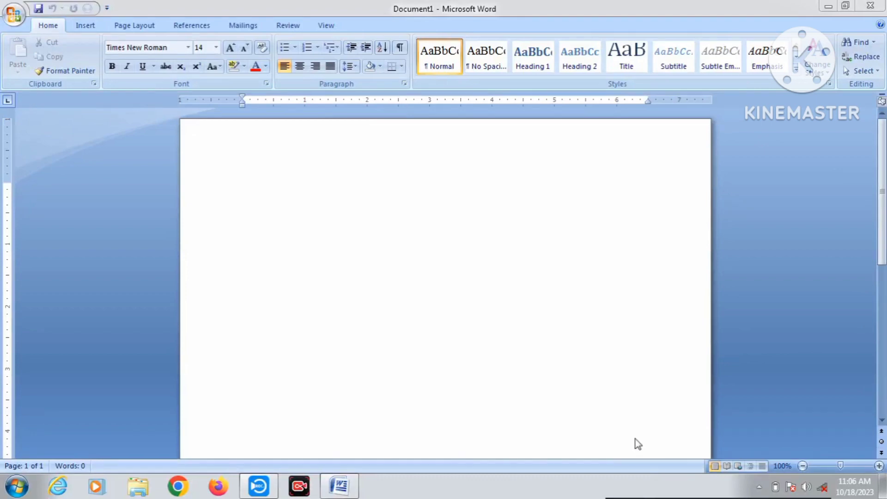
- Draw a large Flowchart: Card shape across the upper half of the page, then enlarge it slightly
left_click(299, 172)
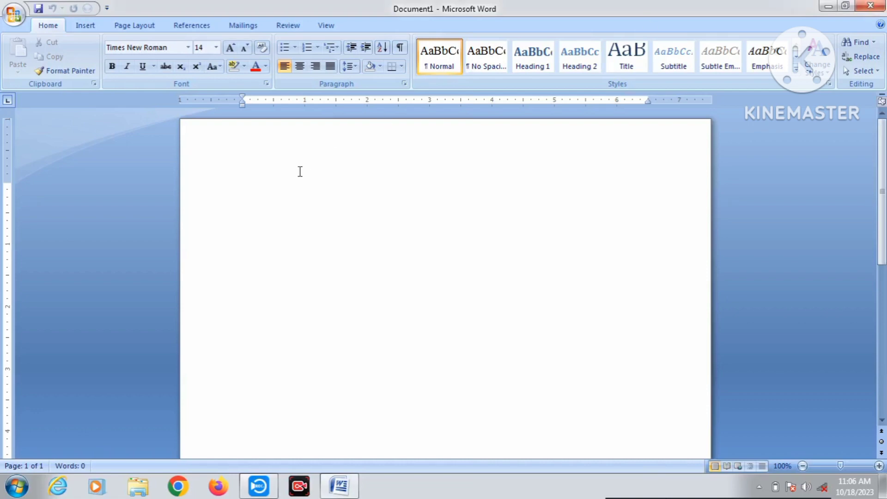
scroll(300, 171, "down", 5)
scroll(300, 172, "up", 5)
scroll(299, 173, "down", 5)
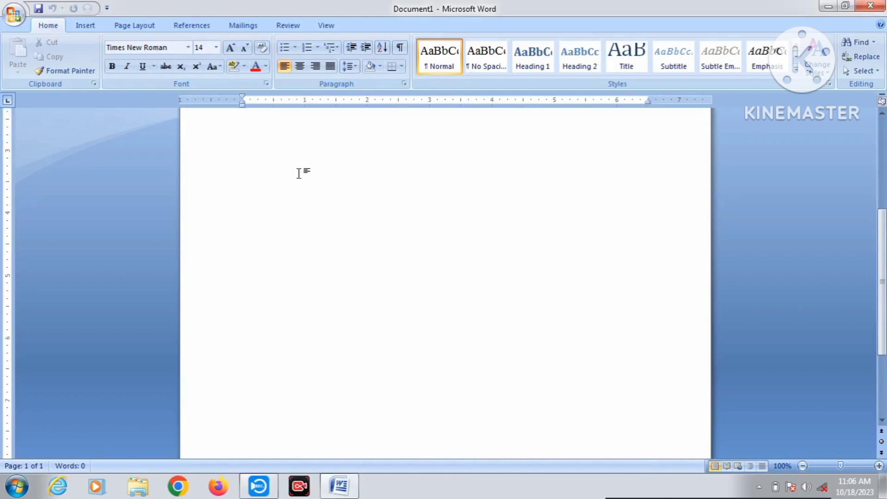
scroll(298, 173, "up", 5)
scroll(299, 173, "up", 2)
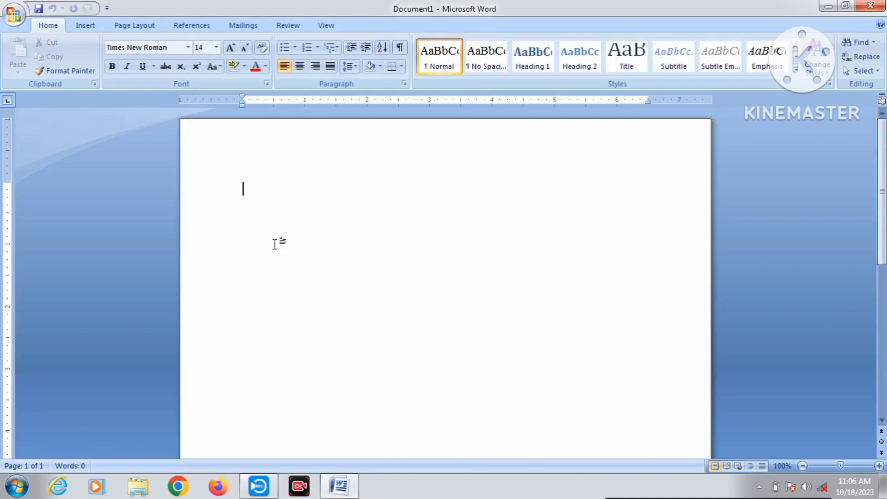
left_click(92, 30)
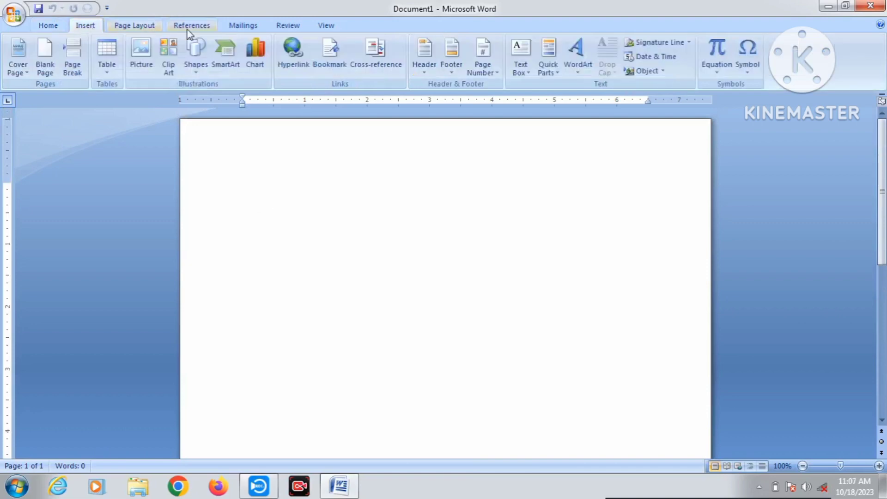
left_click(205, 69)
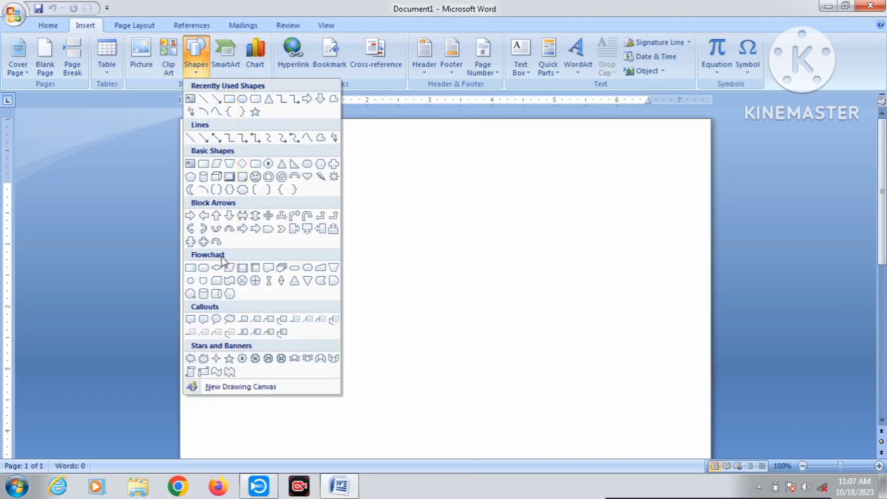
left_click(217, 280)
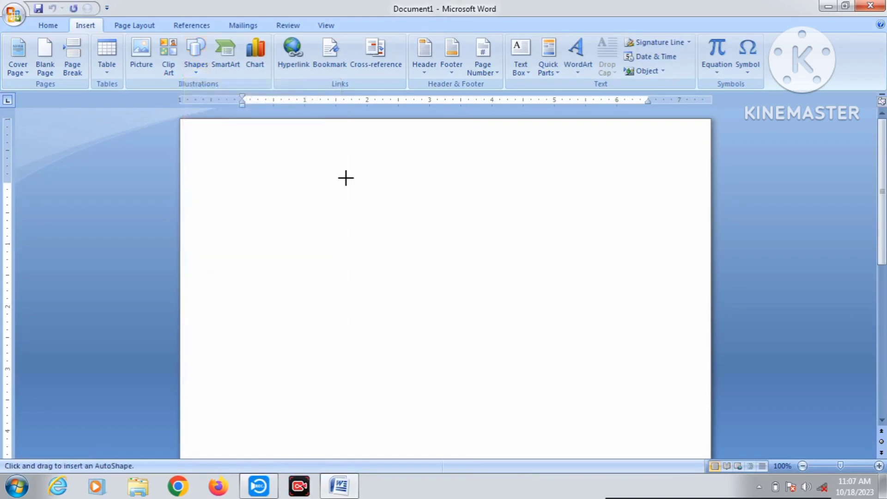
left_click_drag(278, 161, 620, 350)
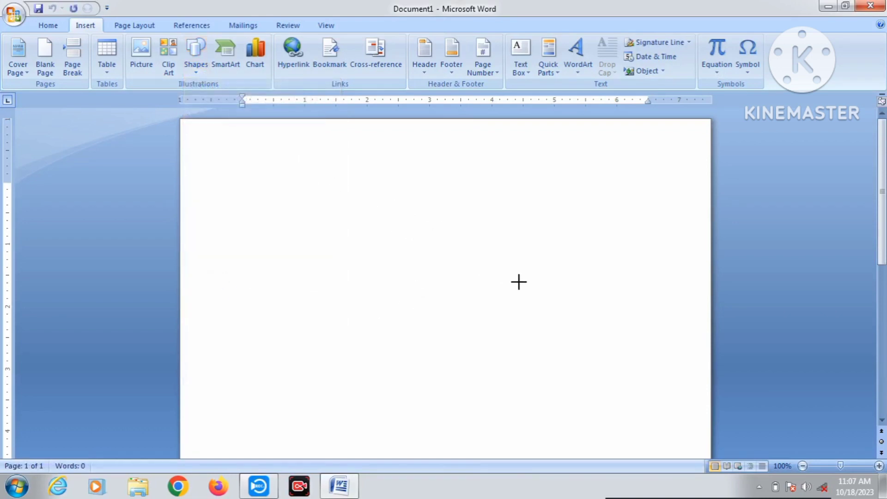
left_click_drag(621, 350, 661, 359)
scroll(550, 249, "down", 1)
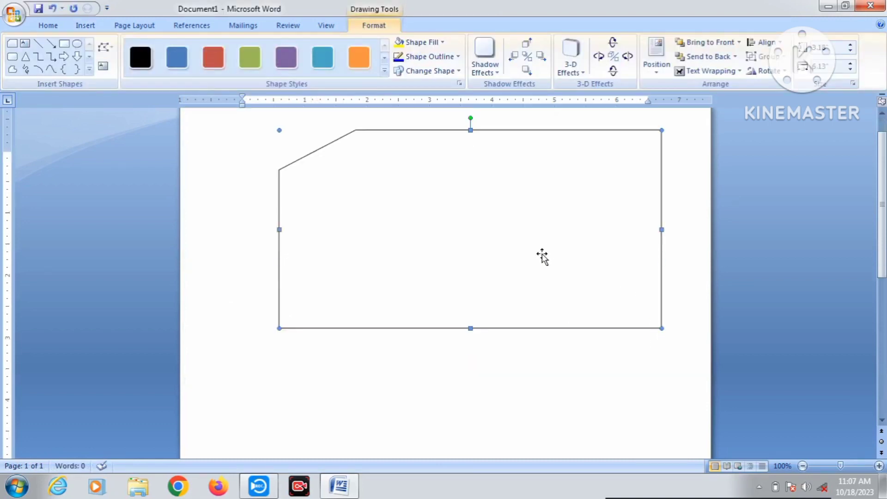
- Rotate the card 180° so its snipped corner is bottom right, and move it lower on the page
scroll(542, 256, "up", 1)
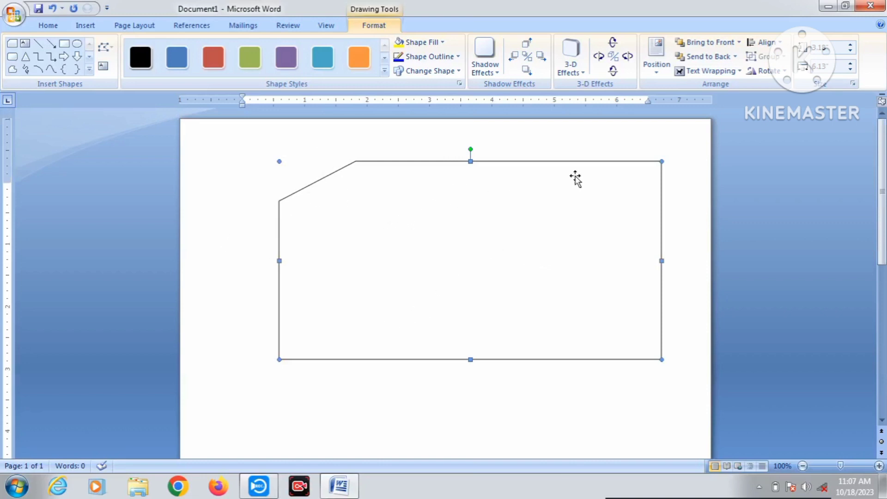
left_click_drag(557, 175, 529, 175)
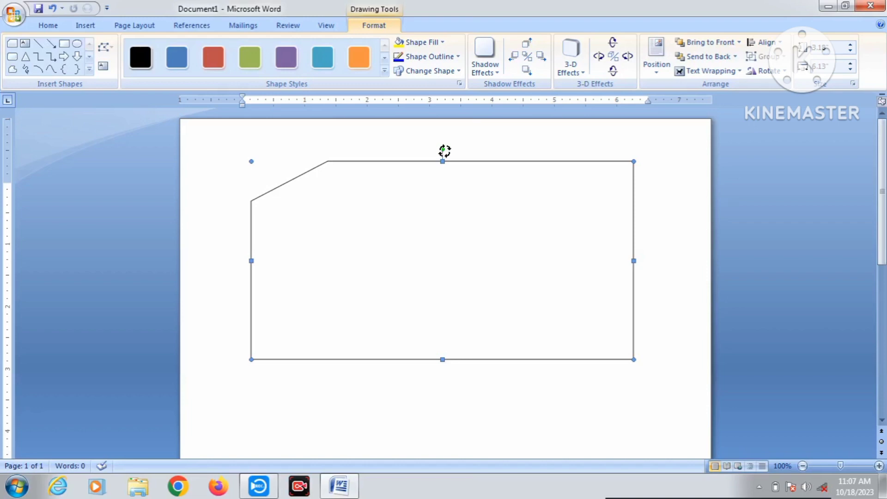
mouse_move(443, 151)
left_mouse_down()
mouse_move(475, 199)
mouse_move(442, 284)
left_mouse_up()
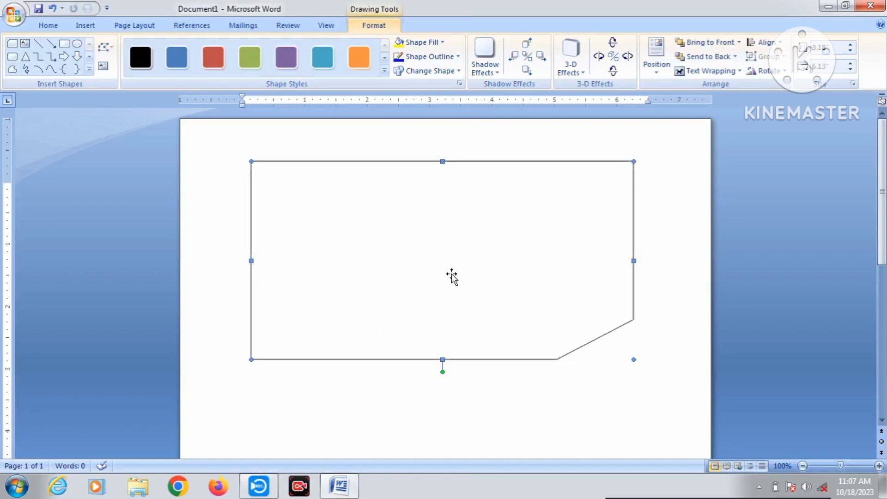
mouse_move(461, 283)
left_mouse_down()
mouse_move(474, 309)
mouse_move(467, 333)
left_mouse_up()
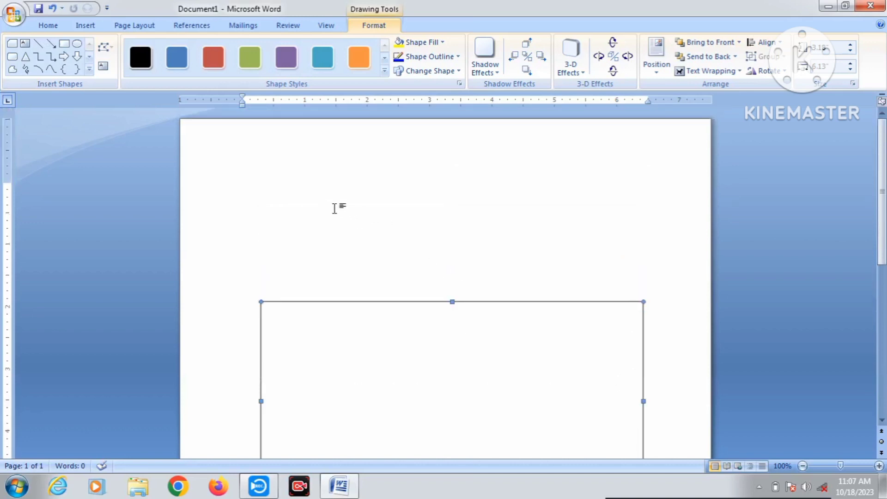
left_click(281, 187)
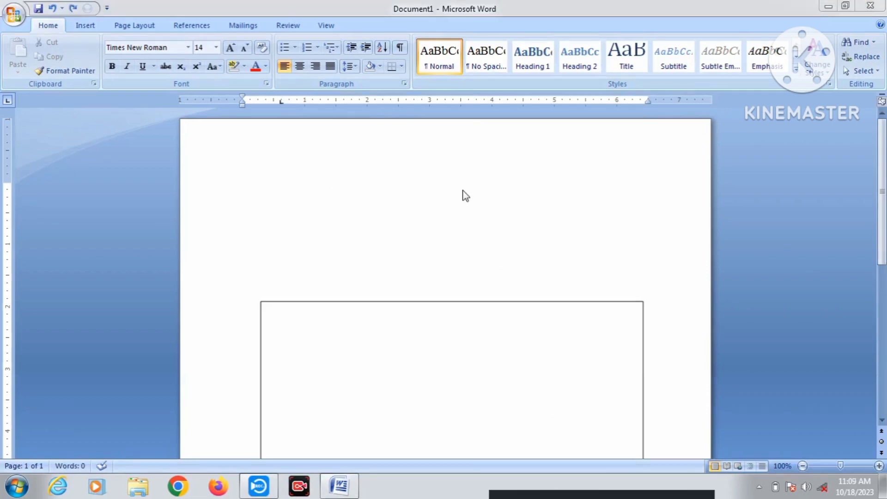
- Insert a WordArt in style 8 to bring up the Edit WordArt Text dialog
left_click(85, 26)
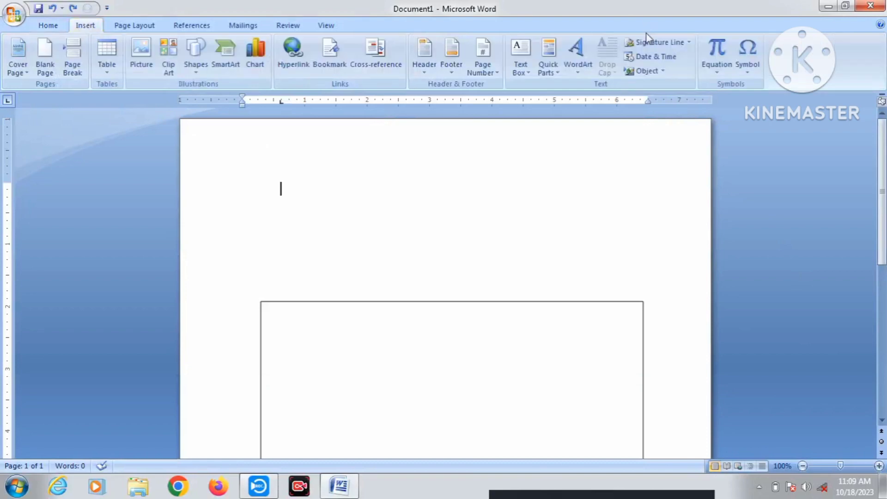
left_click(578, 65)
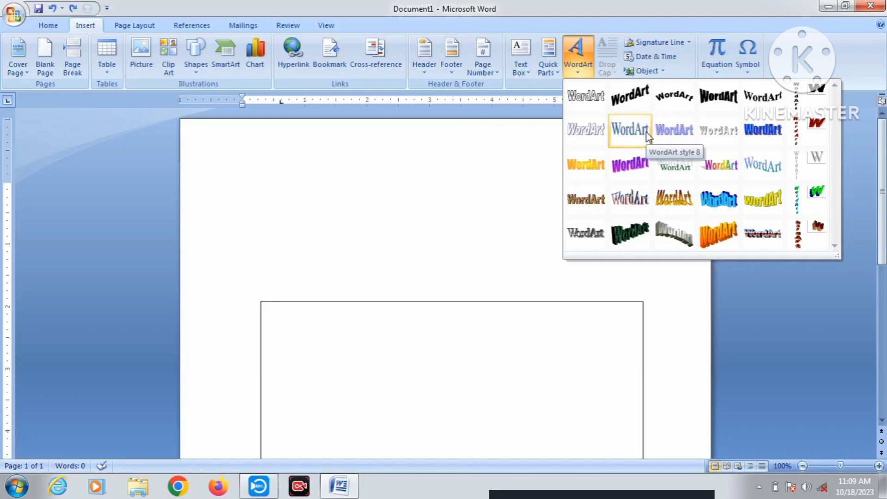
left_click(645, 135)
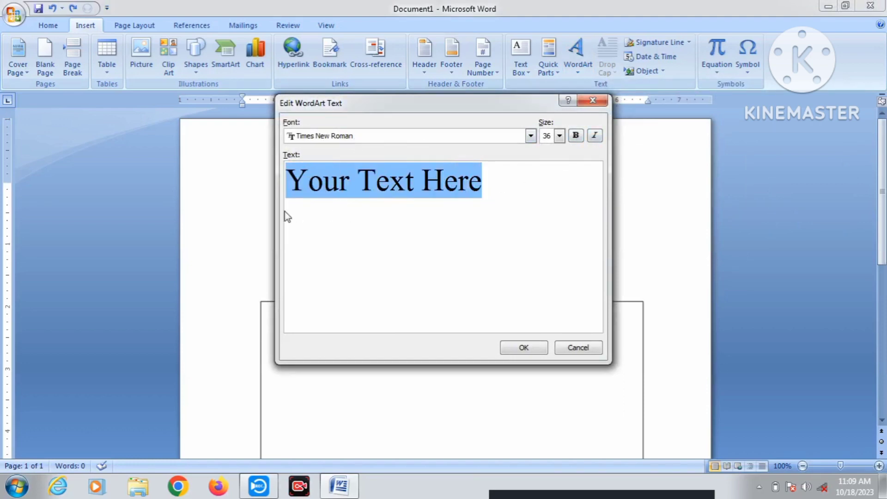
- Replace the placeholder with 'idea' in bold italic Arial Unicode MS and insert the WordArt
key("BackSpace")
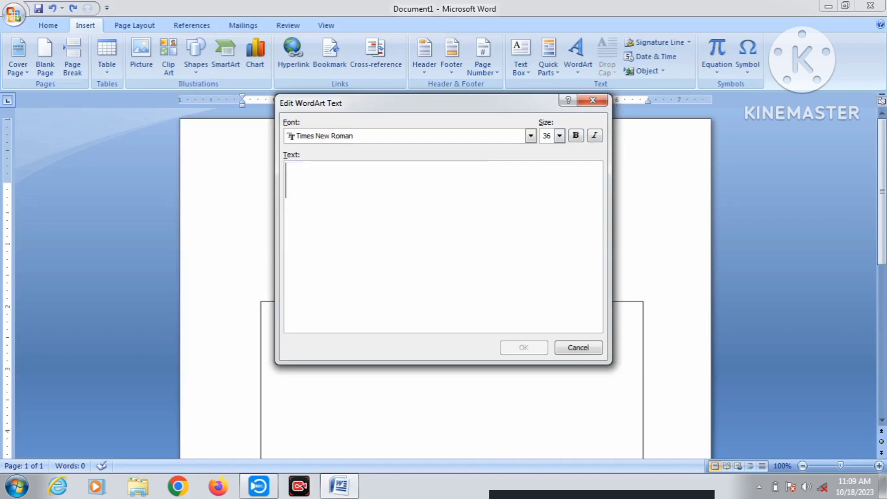
type("idea")
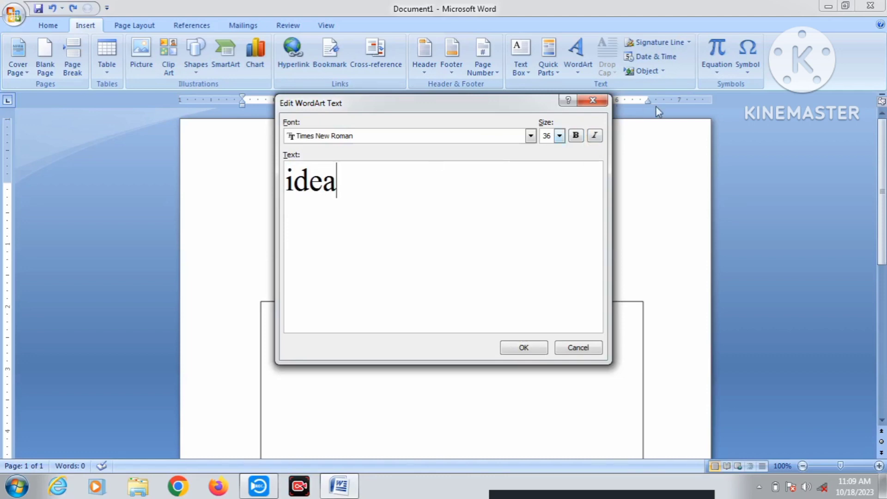
left_click(577, 136)
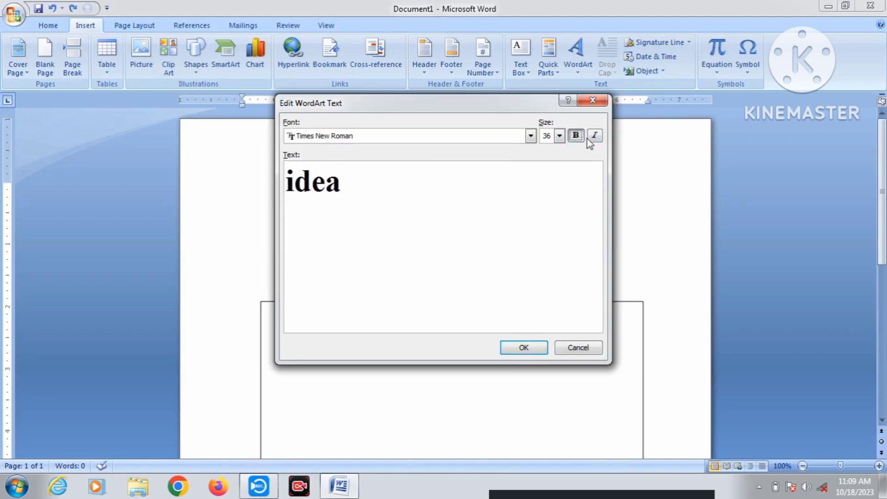
left_click(595, 136)
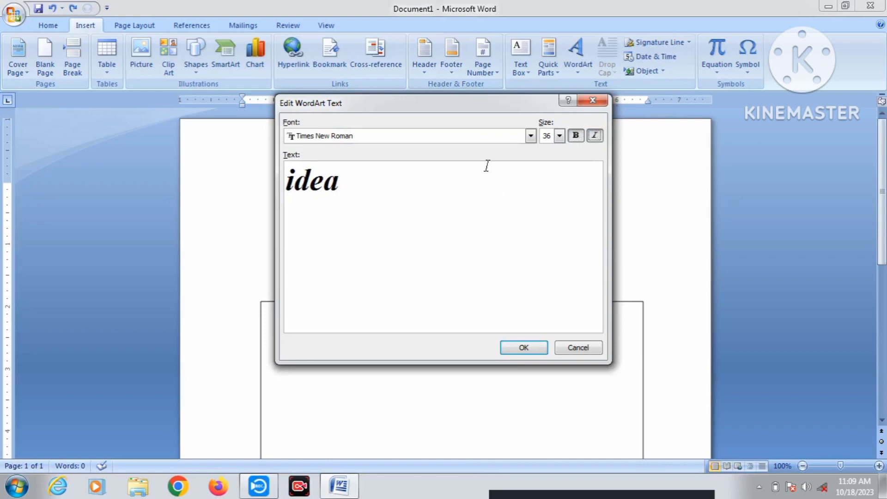
left_click(531, 136)
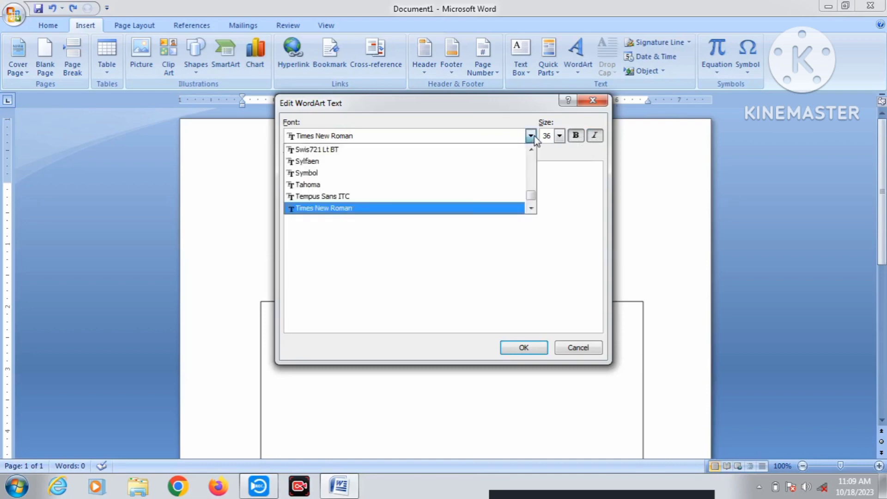
left_click(542, 193)
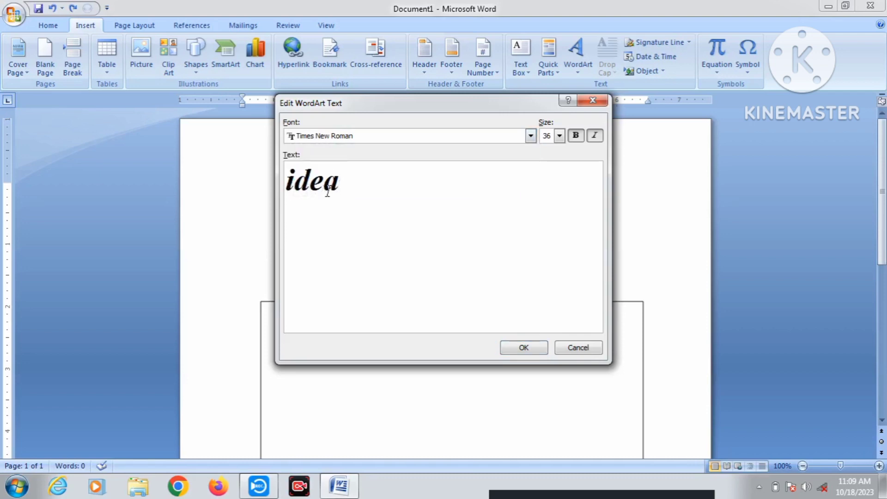
left_click(530, 135)
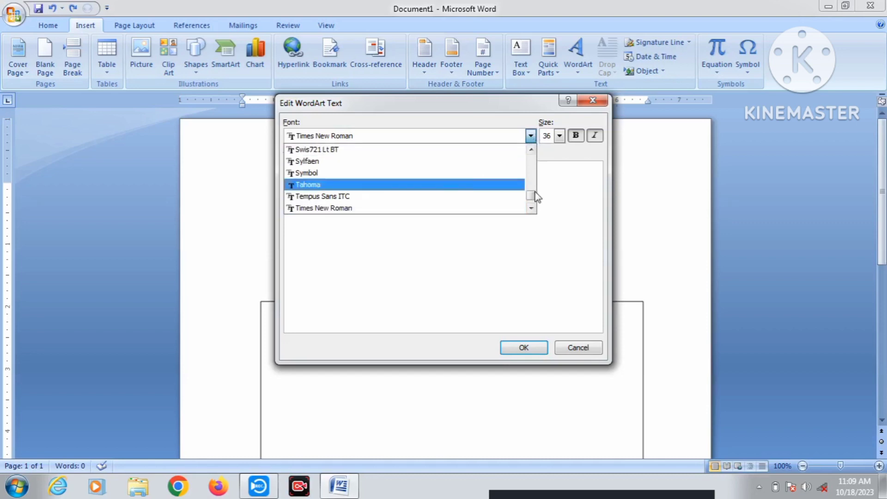
left_click_drag(532, 195, 532, 160)
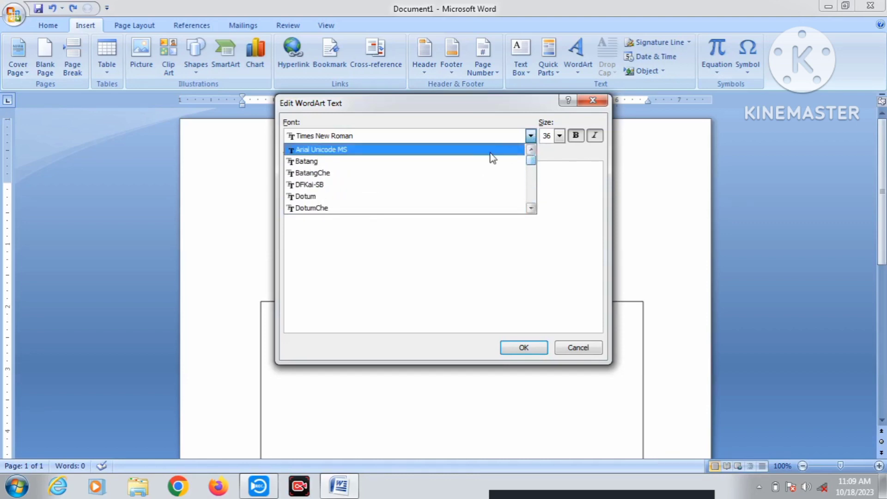
left_click(386, 150)
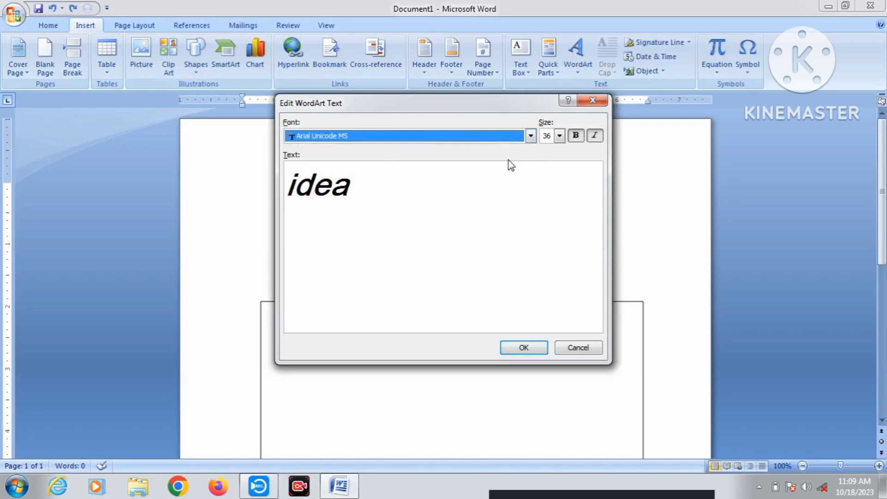
left_click(519, 346)
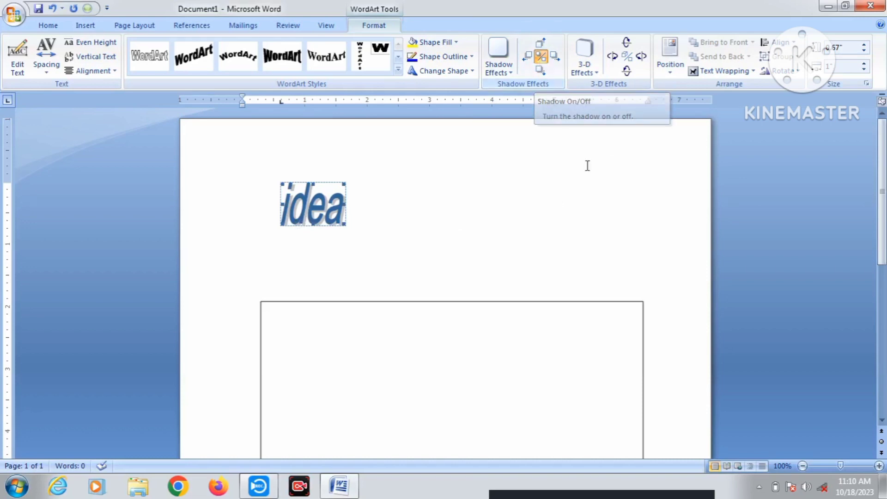
- Remove the WordArt's drop shadow and set its wrapping to Top and Bottom
left_click(539, 60)
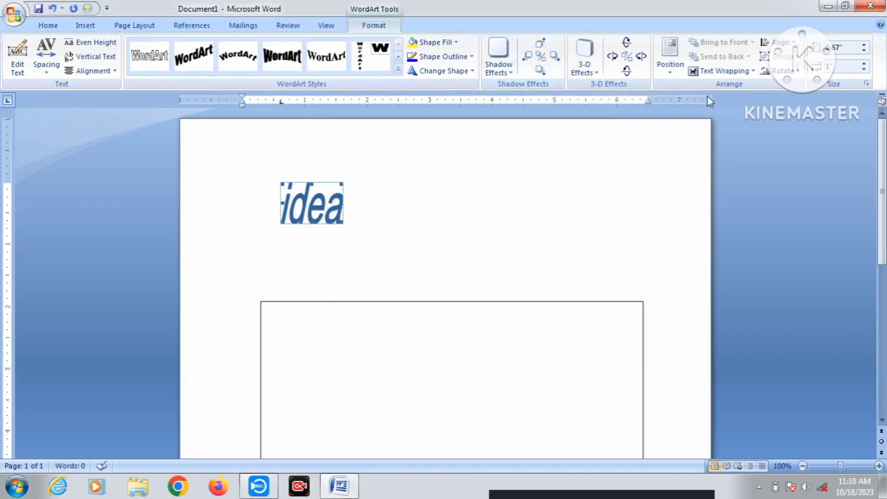
left_click(720, 72)
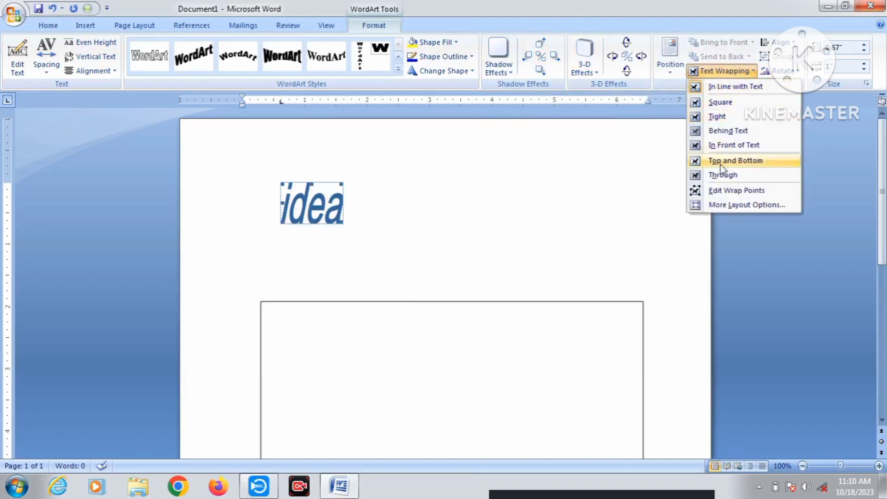
left_click(730, 145)
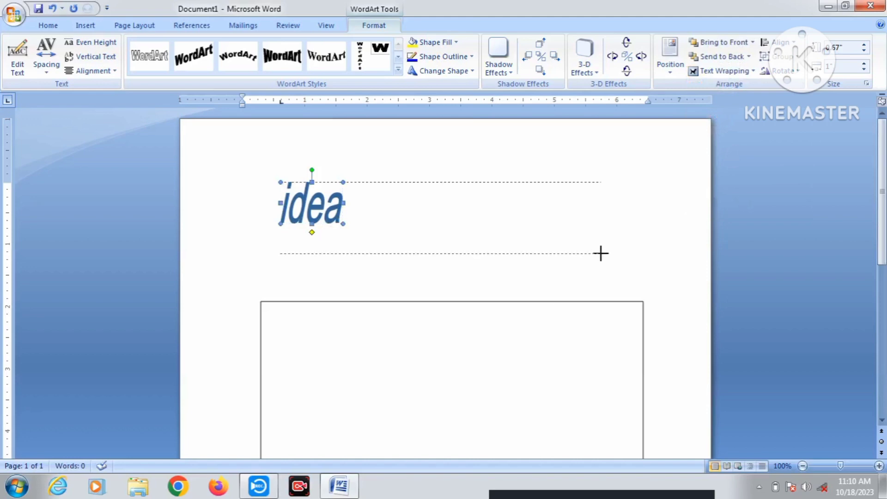
- Enlarge the WordArt to about 5.14 inches wide, then duplicate it and stack the copy over the original
left_click_drag(587, 246, 601, 253)
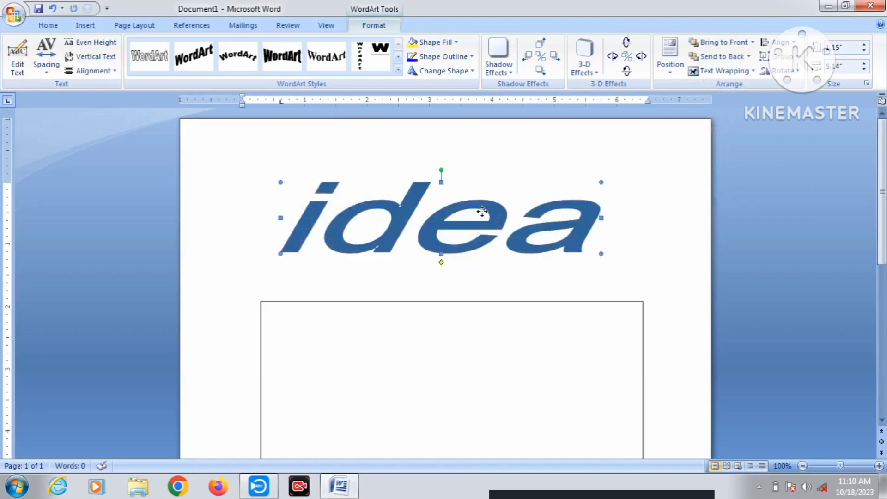
left_click_drag(493, 217, 467, 199)
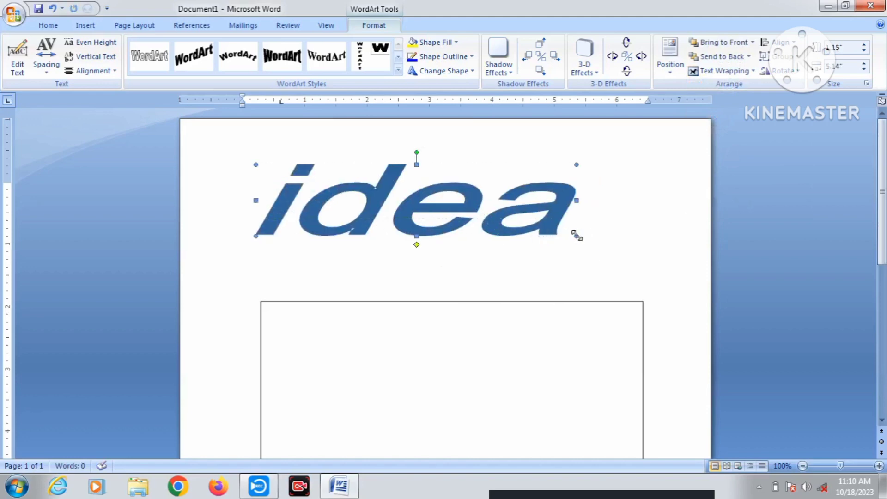
left_click_drag(576, 237, 577, 252)
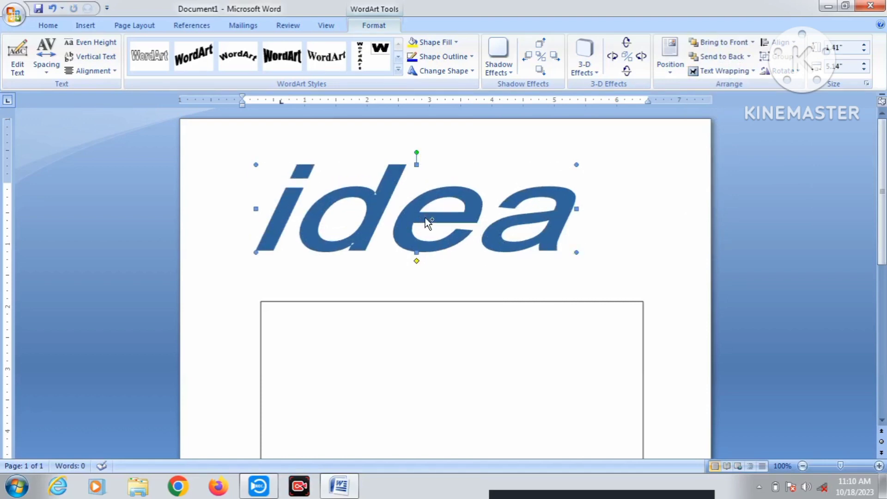
key("ctrl+d")
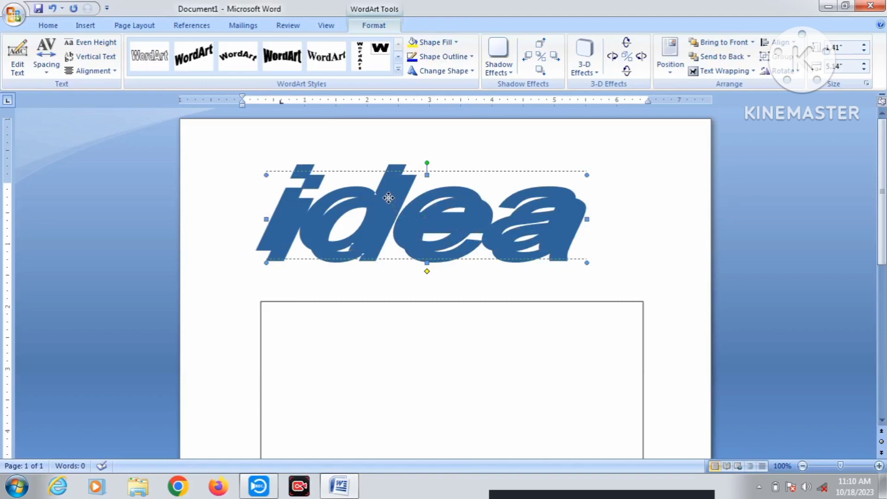
left_click_drag(390, 203, 391, 199)
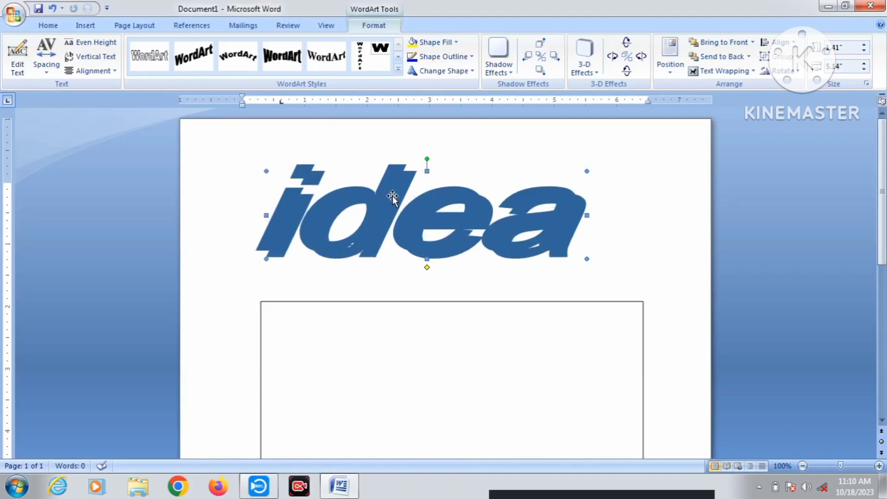
- Edit the top WordArt's text so it reads just 'i'
right_click(393, 198)
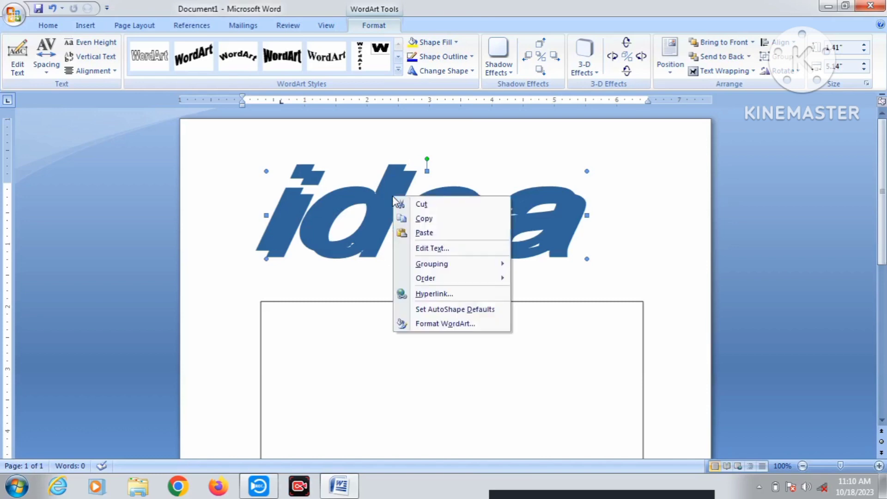
left_click(452, 249)
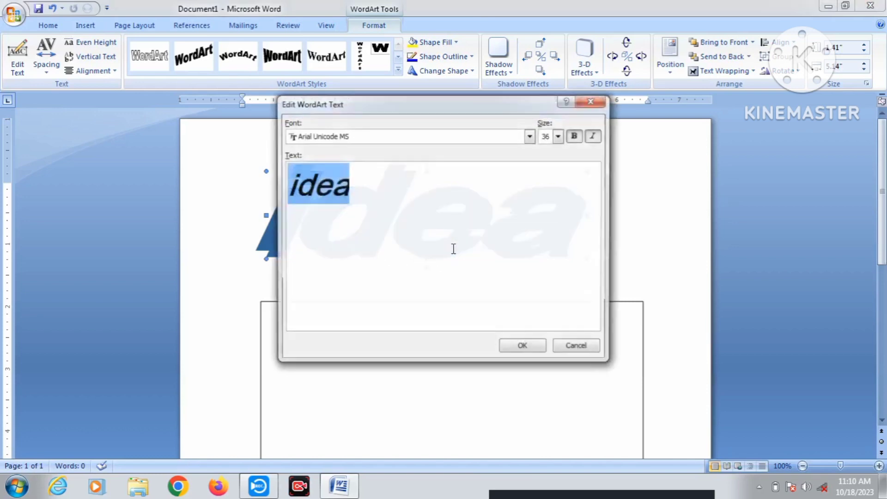
left_click(374, 191)
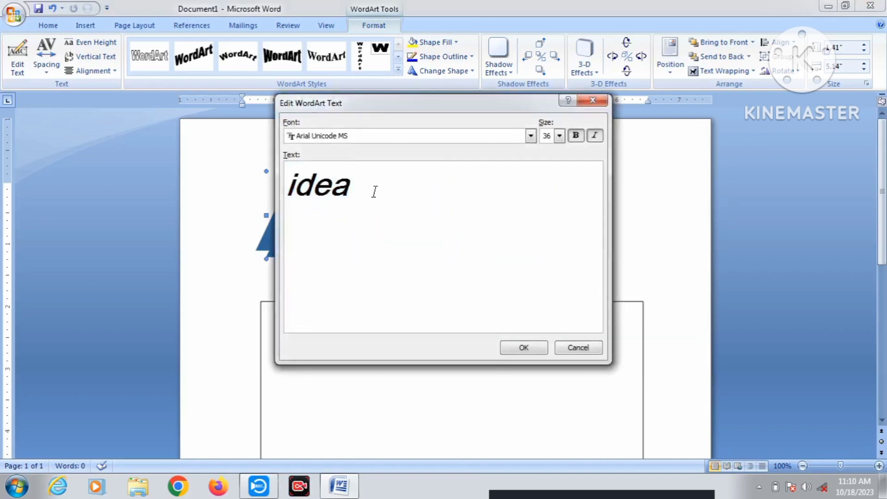
key("BackSpace")
key("BackSpace")
key("BackSpace")
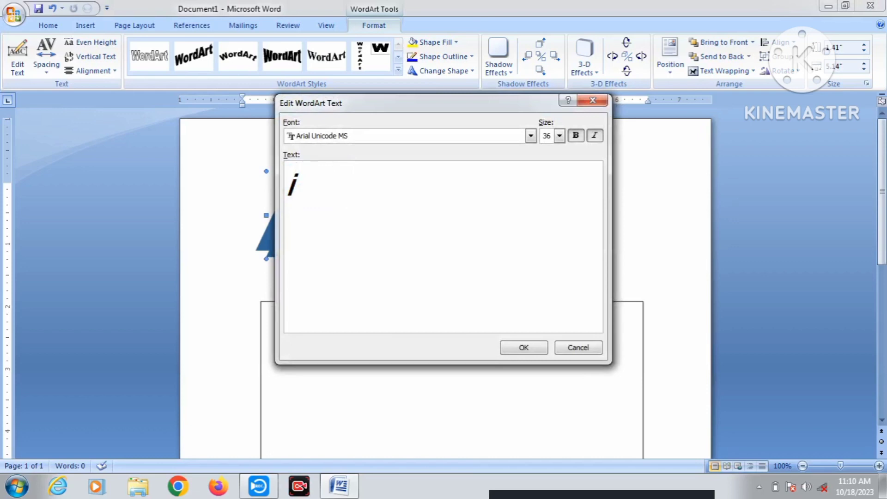
left_click(523, 347)
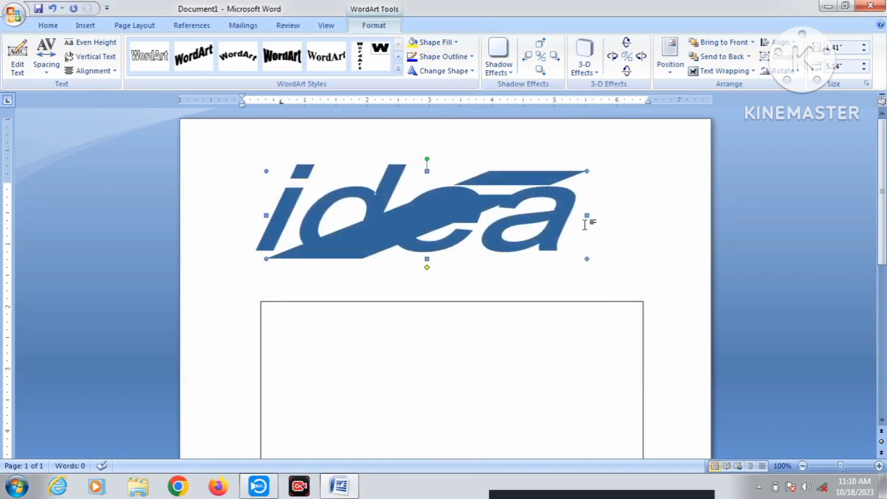
- Narrow and shrink the 'i' WordArt and position it over the original i
left_click_drag(588, 258, 407, 267)
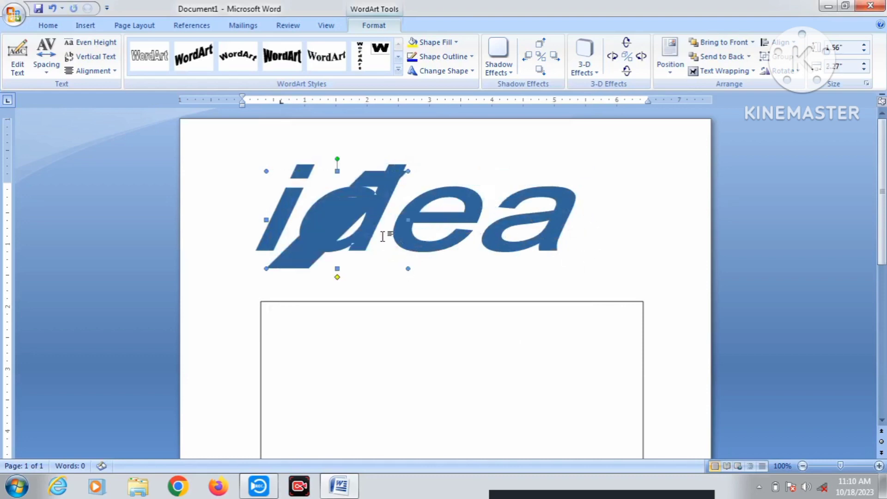
left_click_drag(322, 215, 301, 203)
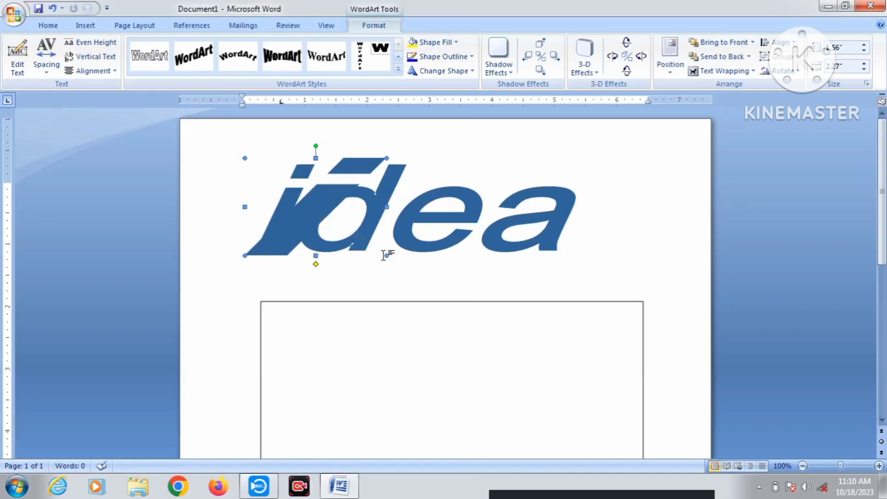
left_click_drag(356, 250, 340, 243)
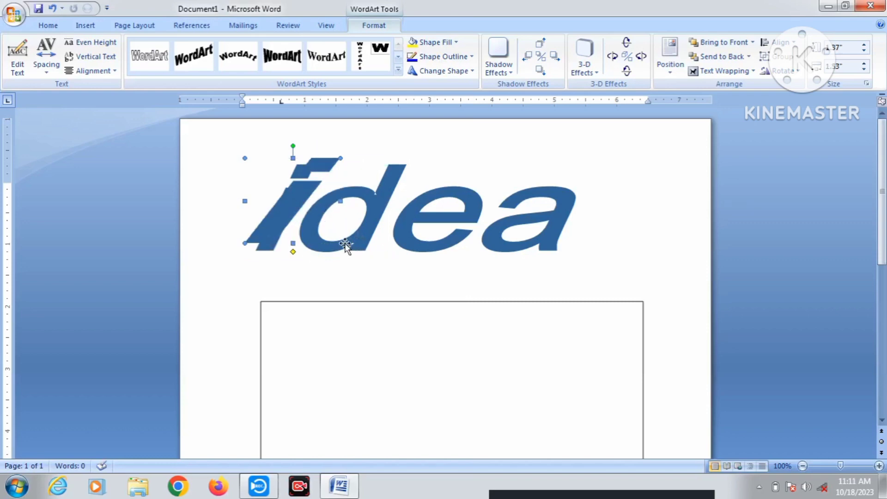
left_click_drag(341, 243, 332, 236)
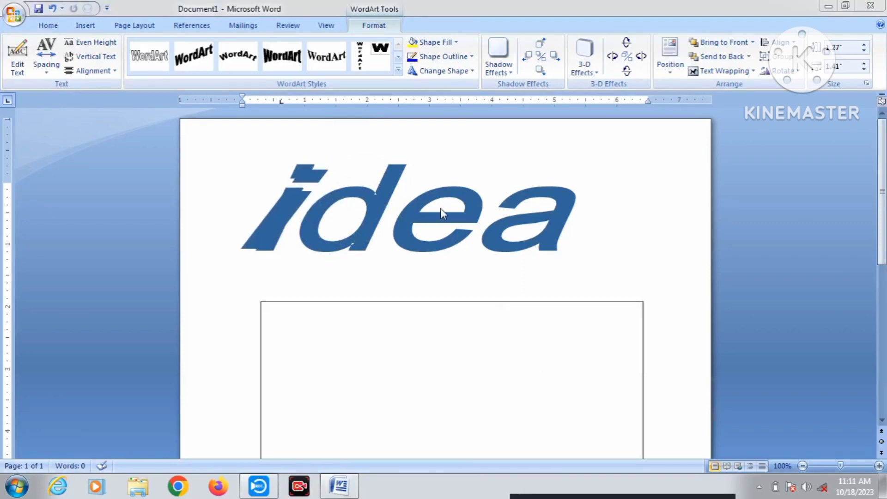
left_click(449, 194)
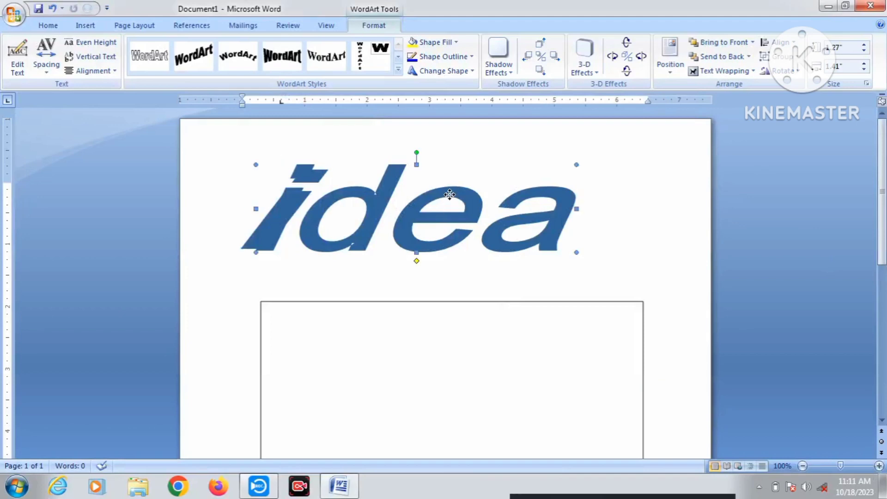
- Edit the underlying WordArt's text to 'dea' by deleting the leading i
right_click(450, 195)
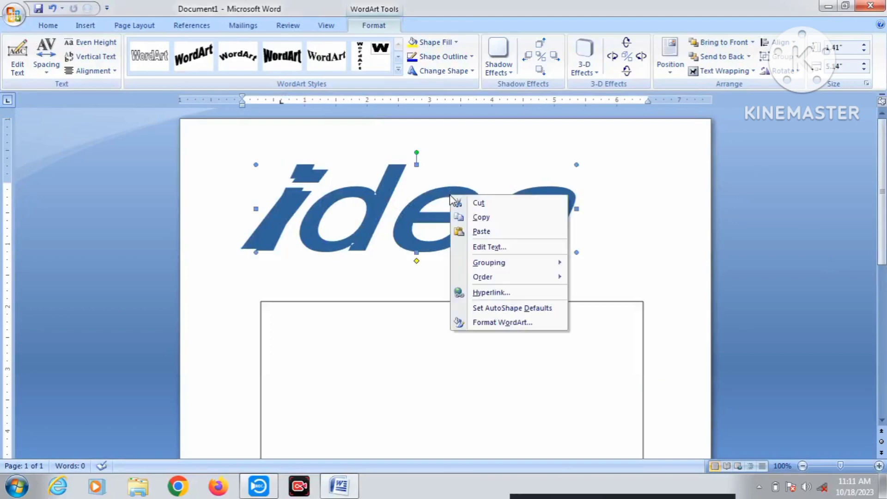
left_click(508, 248)
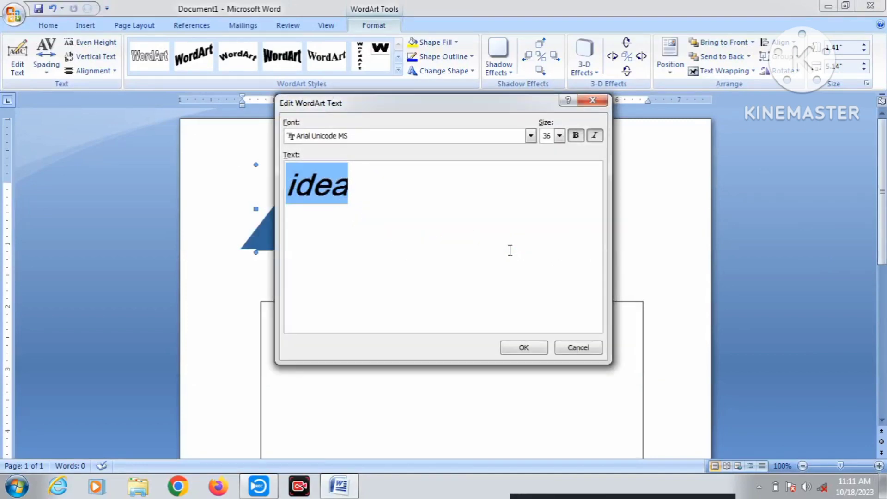
left_click(298, 185)
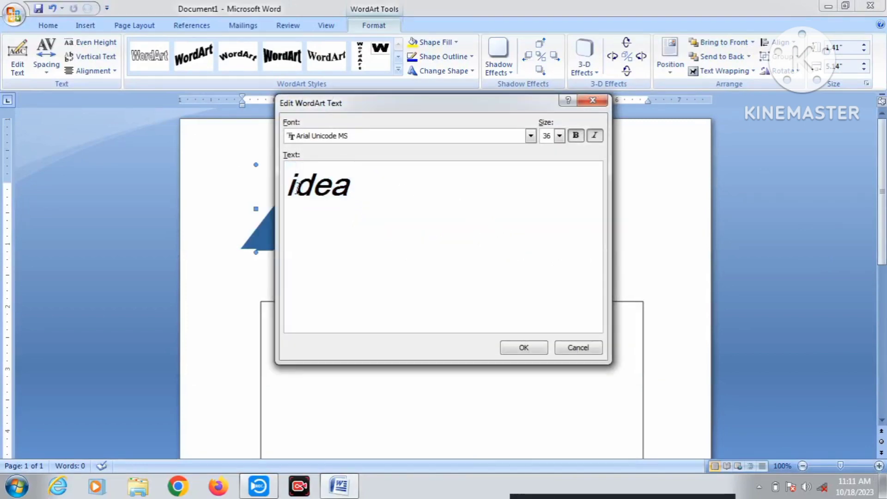
key("BackSpace")
left_click(359, 191)
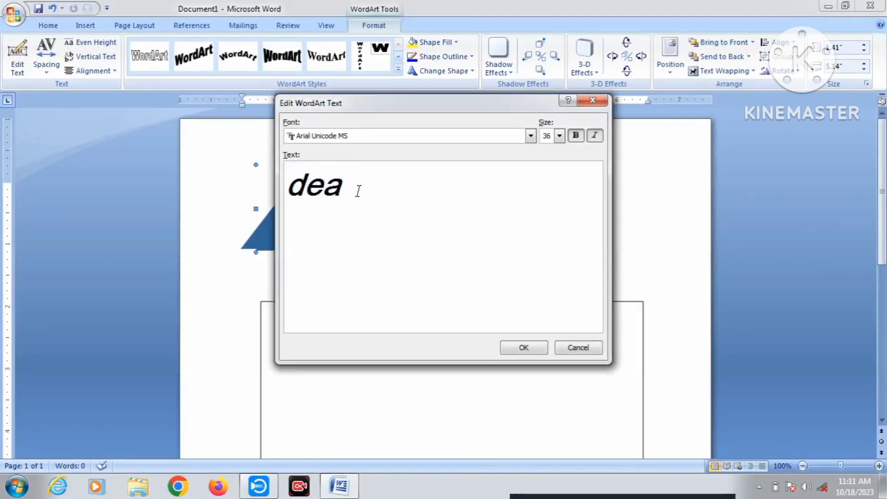
left_click(530, 352)
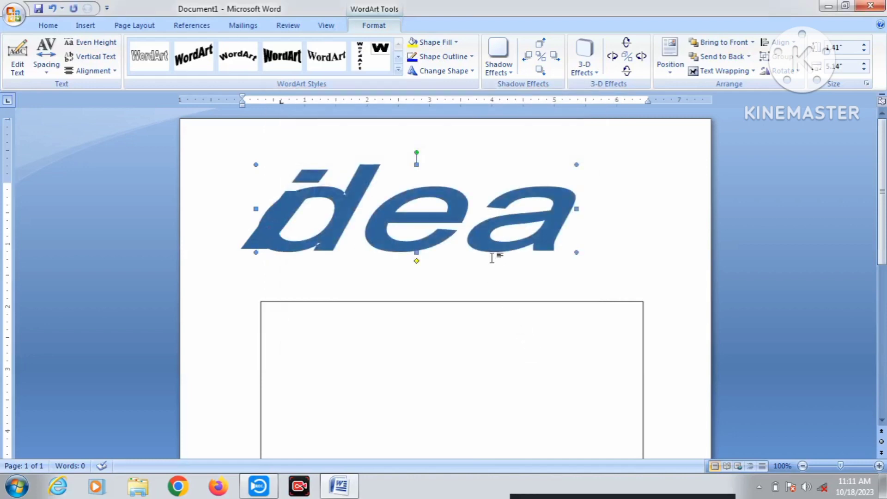
- Narrow the 'dea' WordArt and move it beside the separate i
left_click_drag(558, 251, 547, 249)
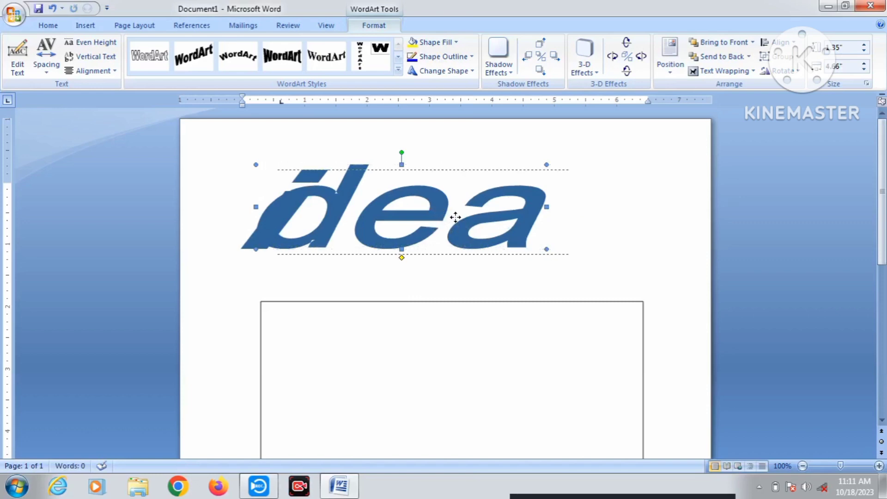
left_click_drag(441, 214, 473, 217)
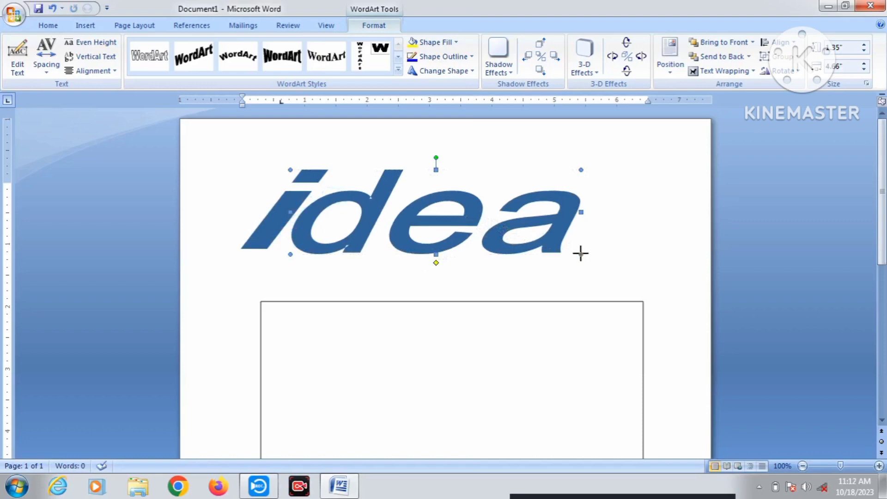
left_click_drag(580, 253, 569, 253)
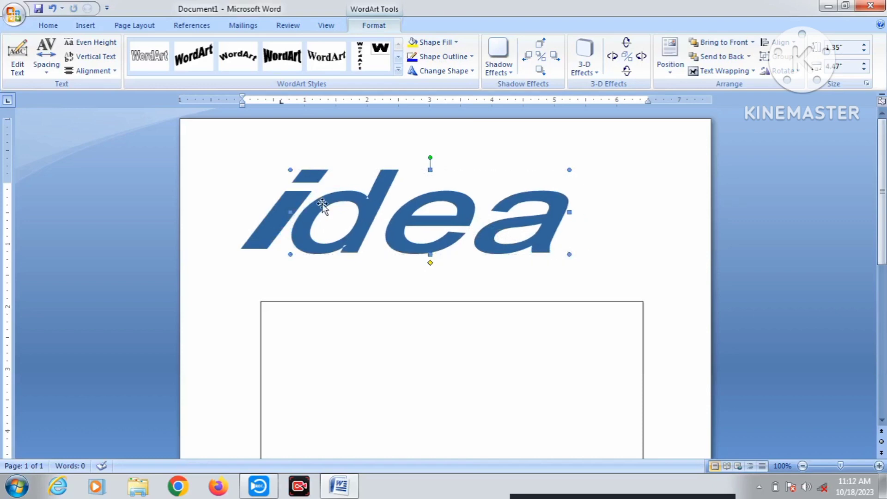
left_click(277, 228)
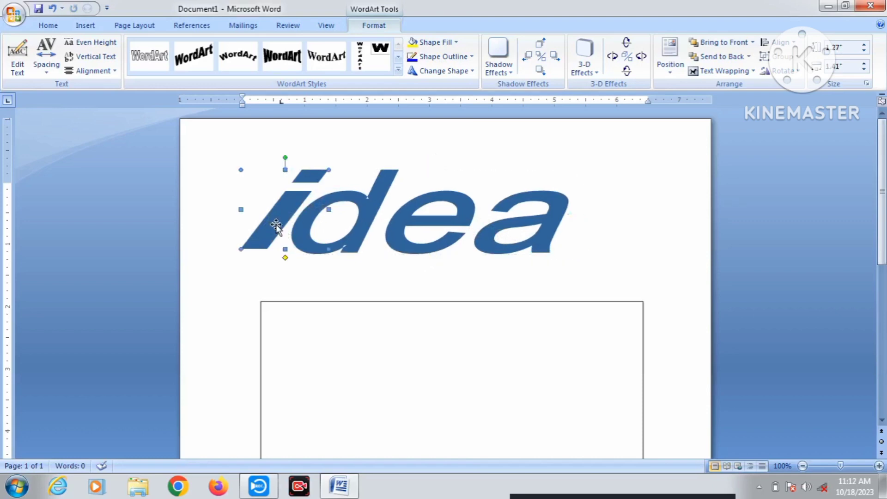
- Fill the lone 'i' with blue and the 'dea' WordArt with black
left_click(456, 43)
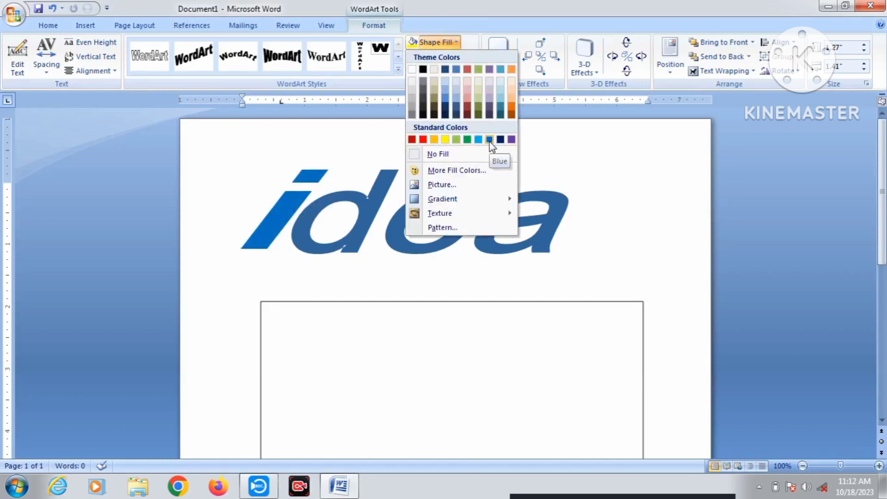
left_click(489, 140)
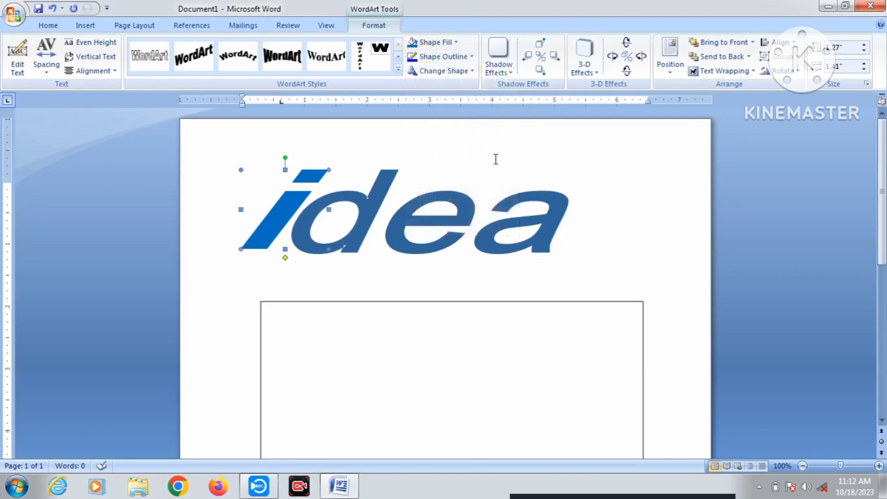
left_click(529, 224)
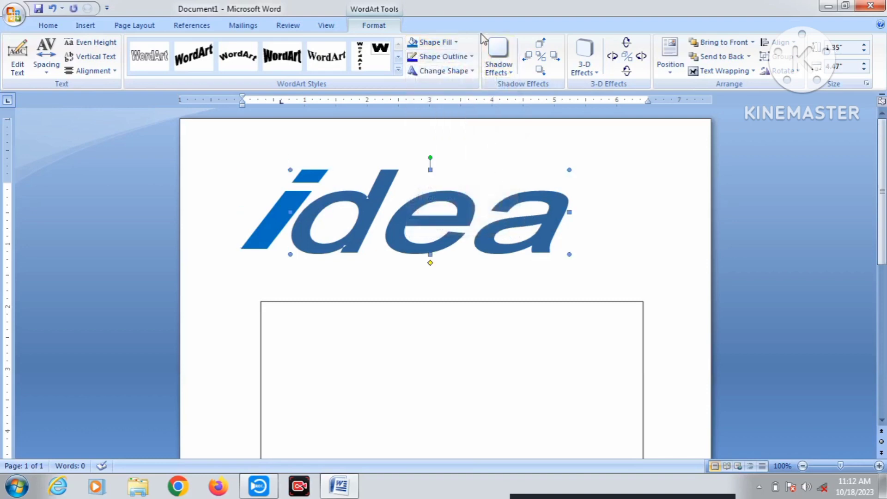
left_click(457, 42)
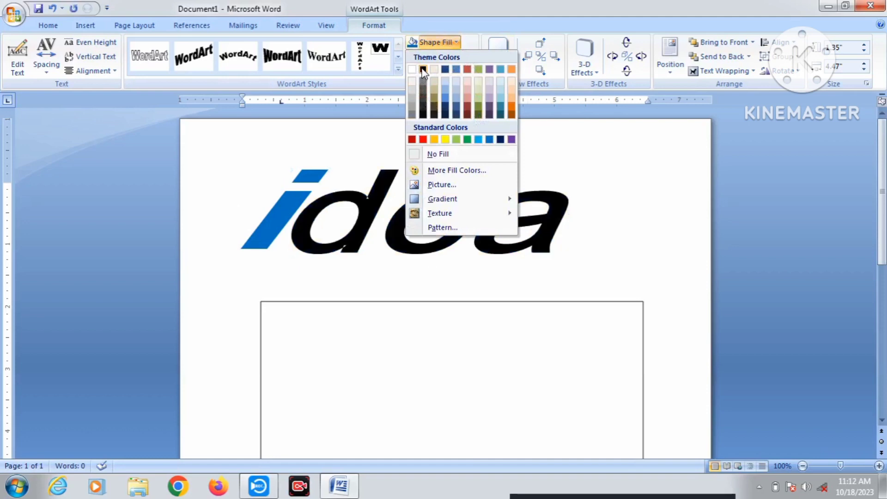
left_click(422, 69)
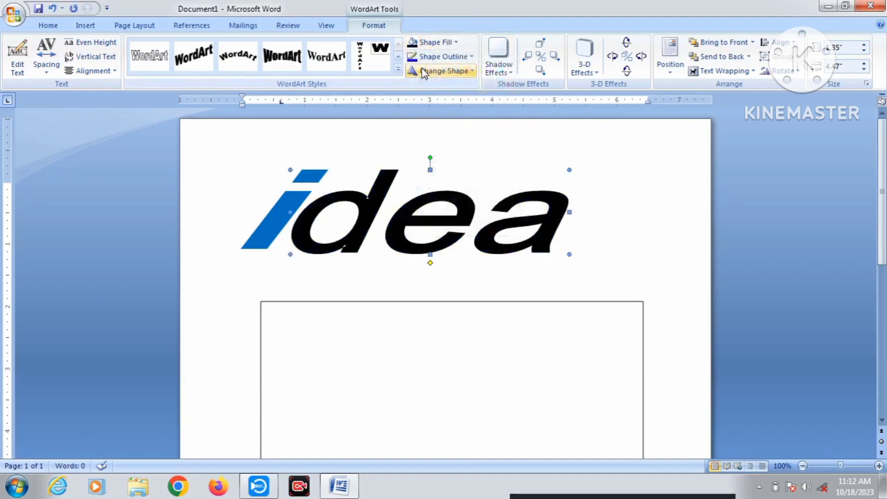
left_click(283, 221)
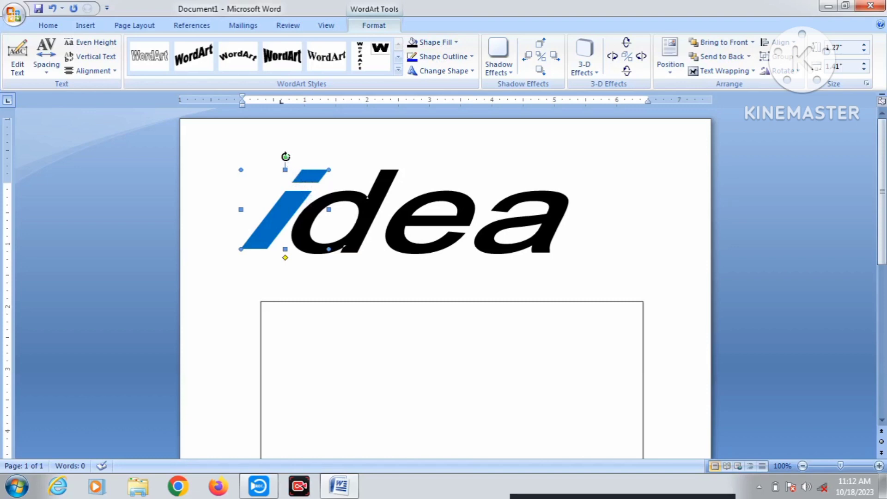
- Rotate the blue 'i' to an italic slant and set it just before 'dea'
left_click_drag(285, 158, 291, 206)
left_click_drag(291, 206, 224, 323)
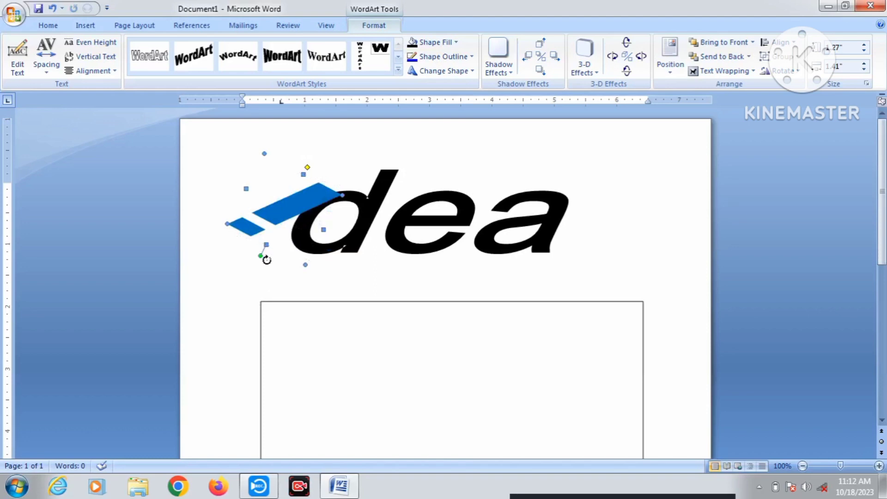
left_click_drag(266, 260, 285, 262)
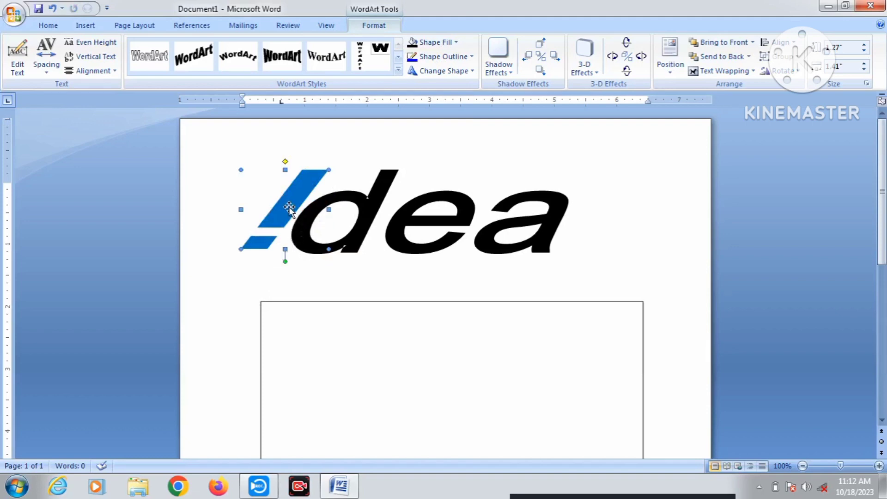
left_click_drag(290, 207, 281, 206)
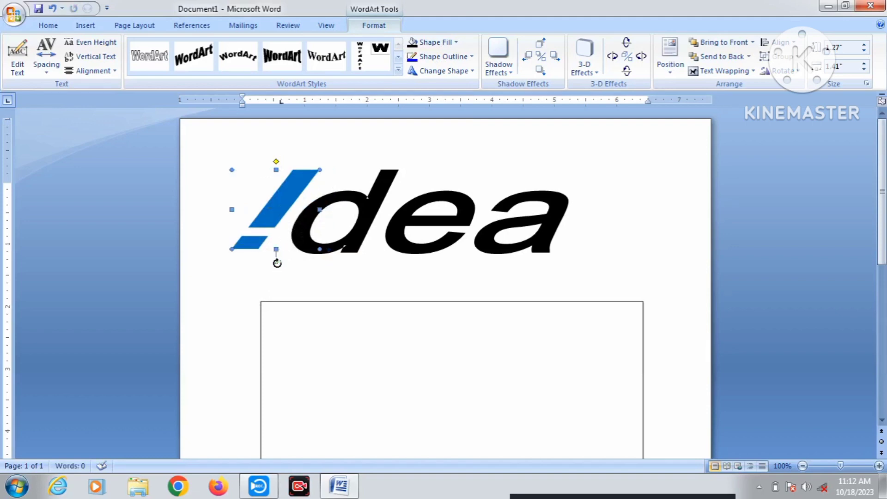
left_click_drag(277, 262, 285, 264)
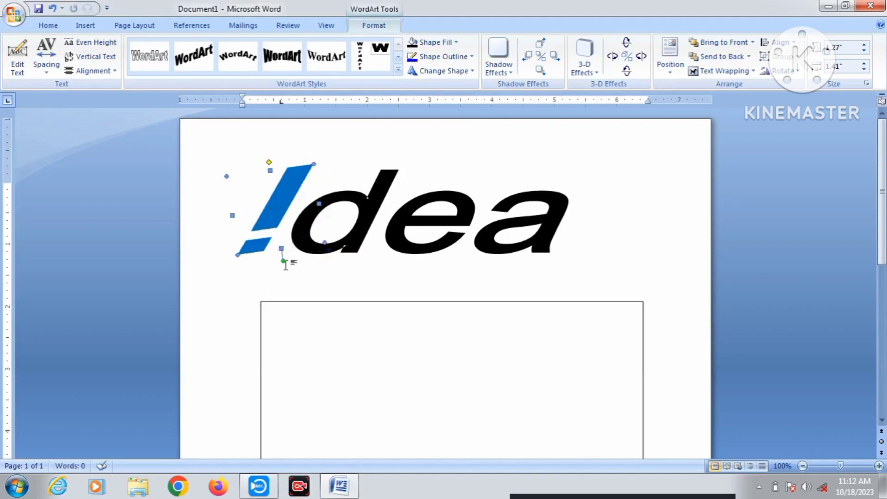
left_click_drag(281, 262, 290, 259)
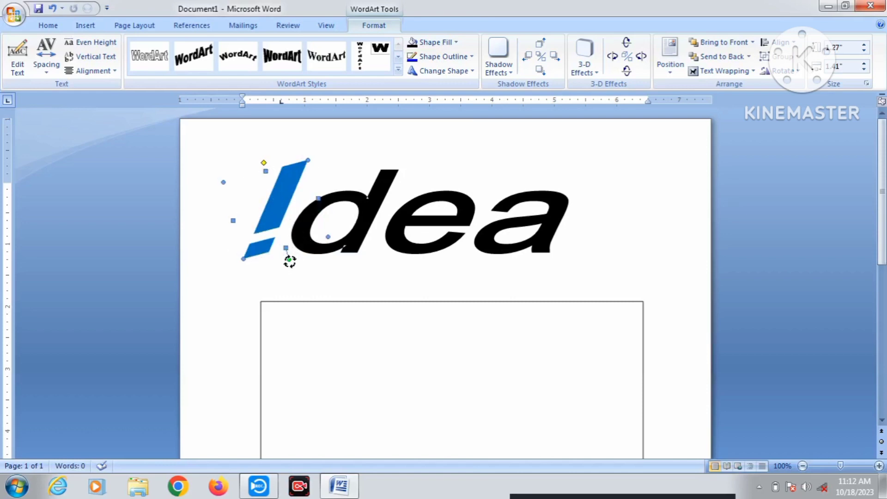
left_click_drag(289, 262, 277, 263)
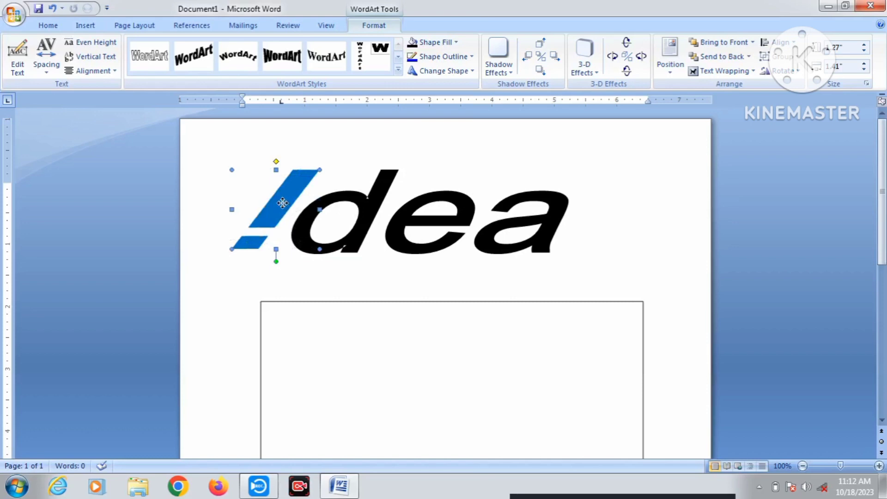
left_click_drag(283, 202, 284, 210)
- Nudge the blue 'i' up and right and the 'dea' down to align them
left_click(424, 265)
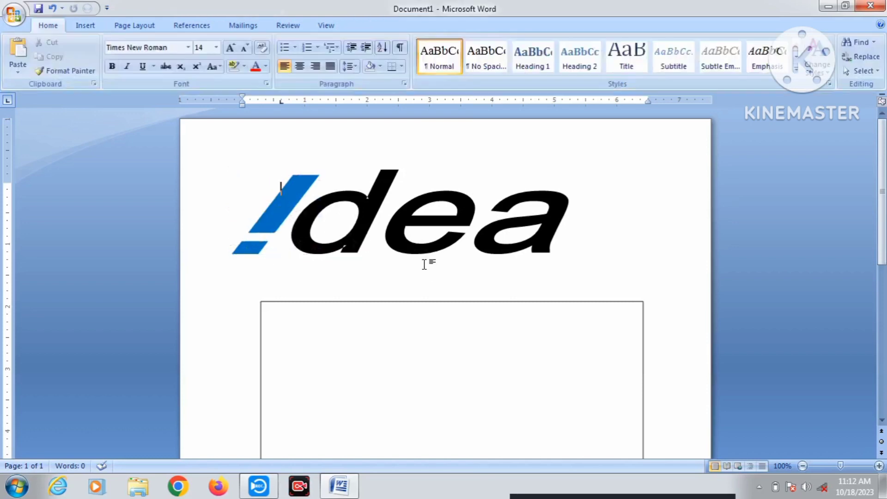
left_click(279, 218)
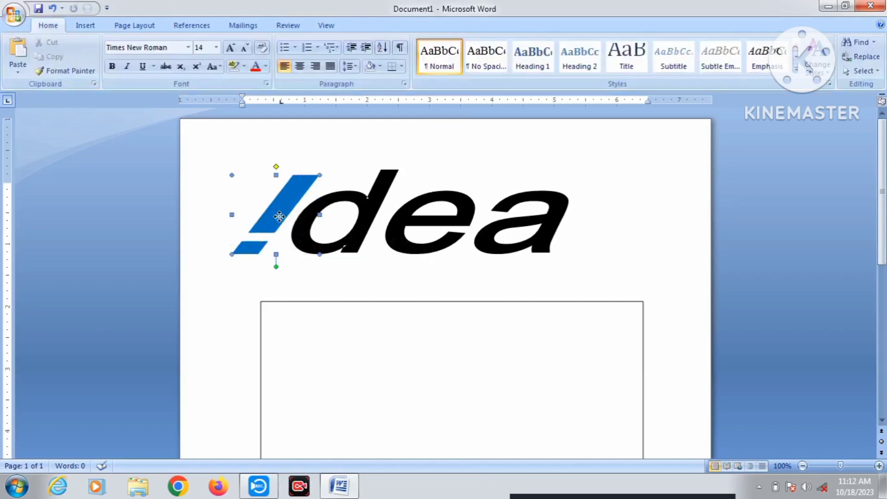
key("Up")
key("Up")
key("Up")
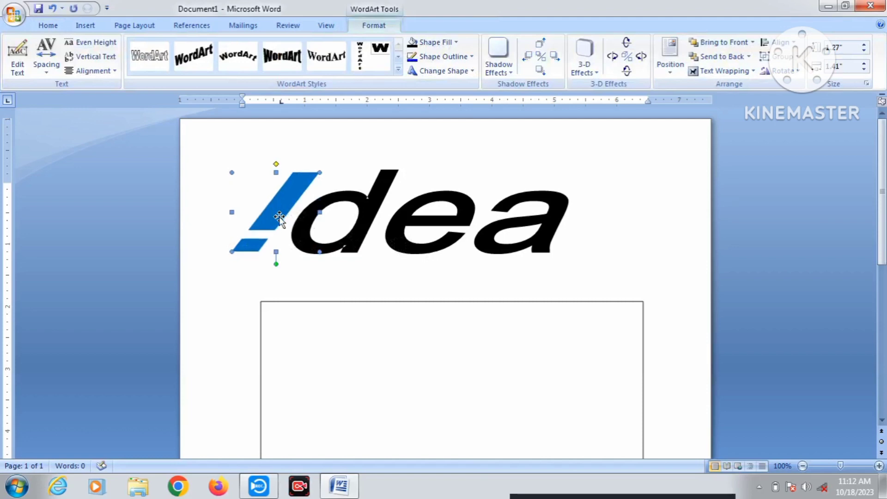
key("Right")
key("Right")
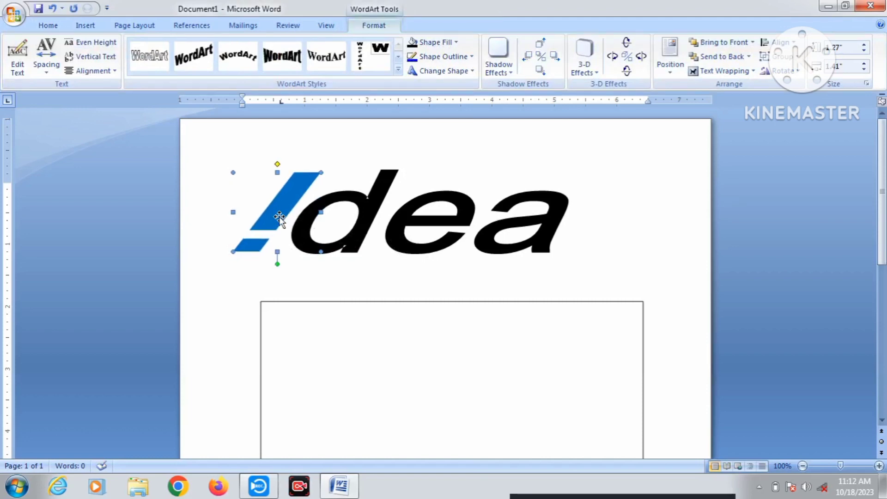
left_click(380, 246)
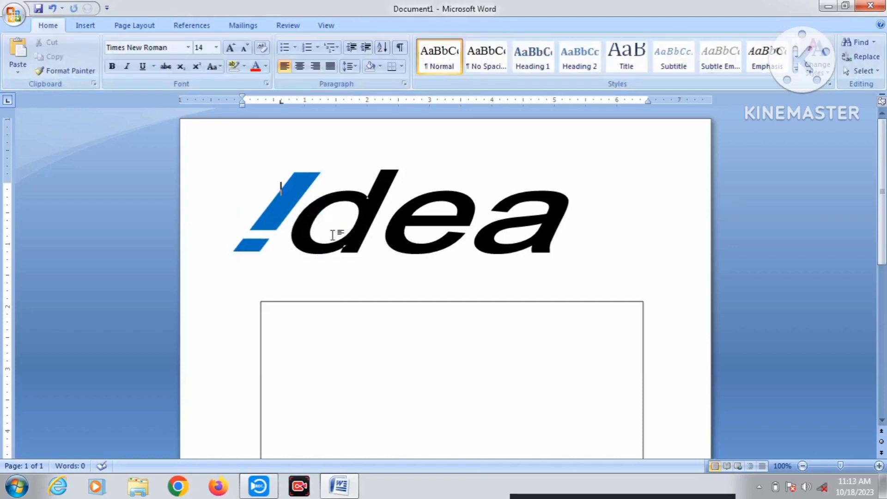
left_click(365, 210)
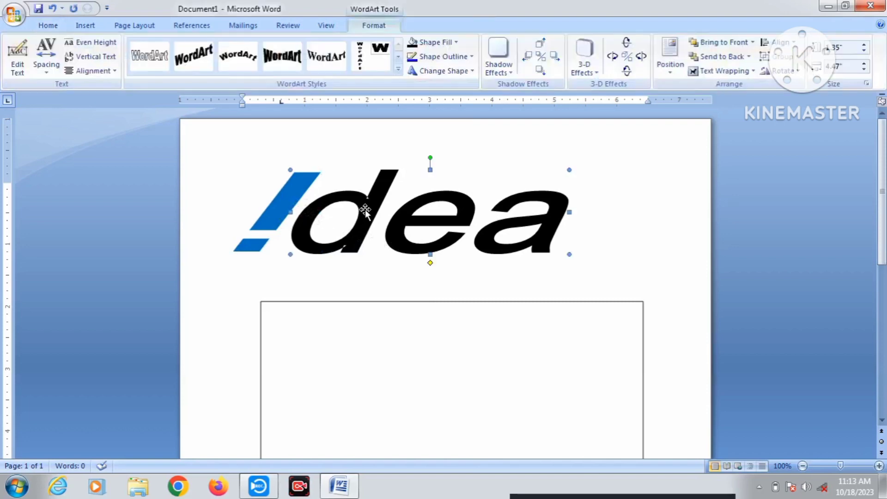
key("Down")
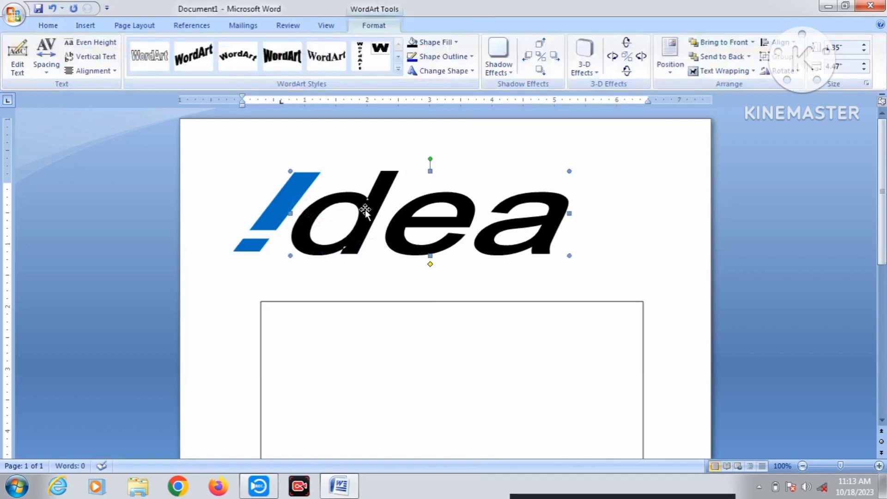
- Select both WordArts and group them into one logo object
left_click(298, 187, "shift")
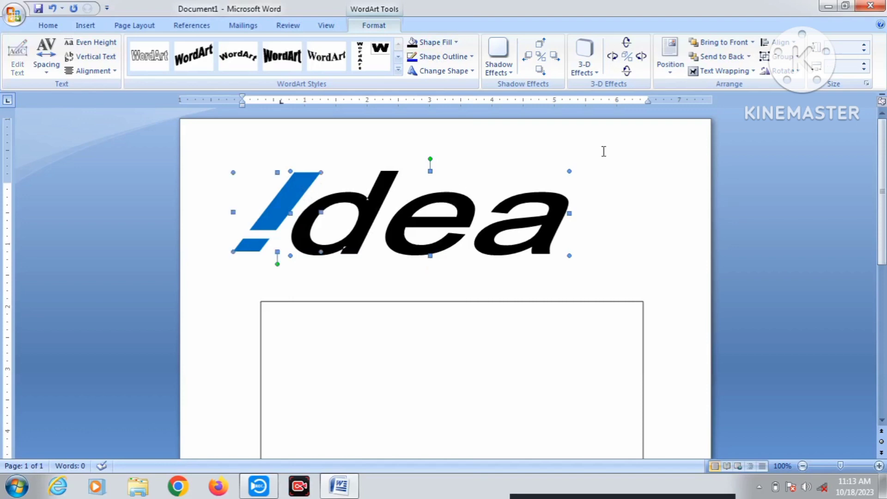
left_click(796, 57)
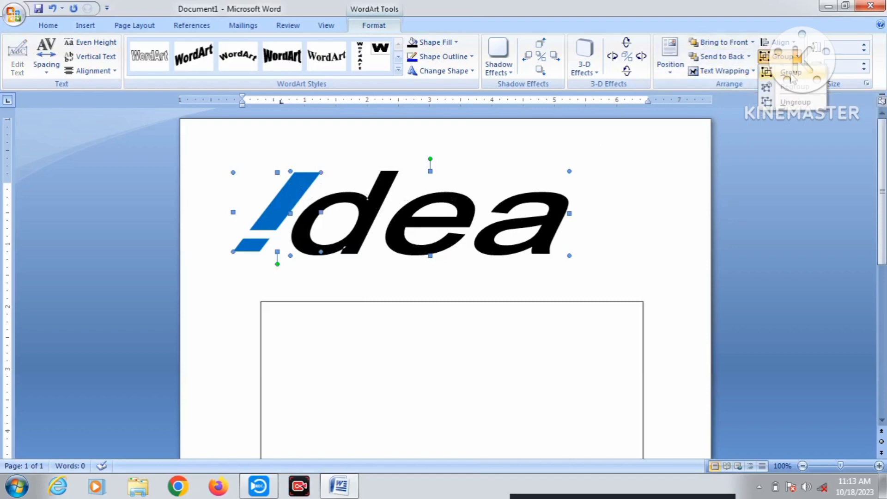
left_click(791, 73)
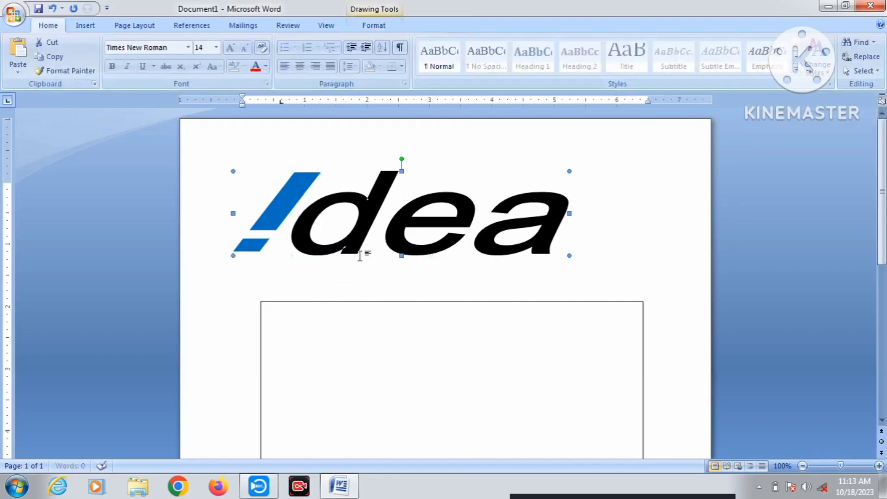
- Move the grouped !dea logo into the snipped-corner rectangle
scroll(400, 233, "down", 3)
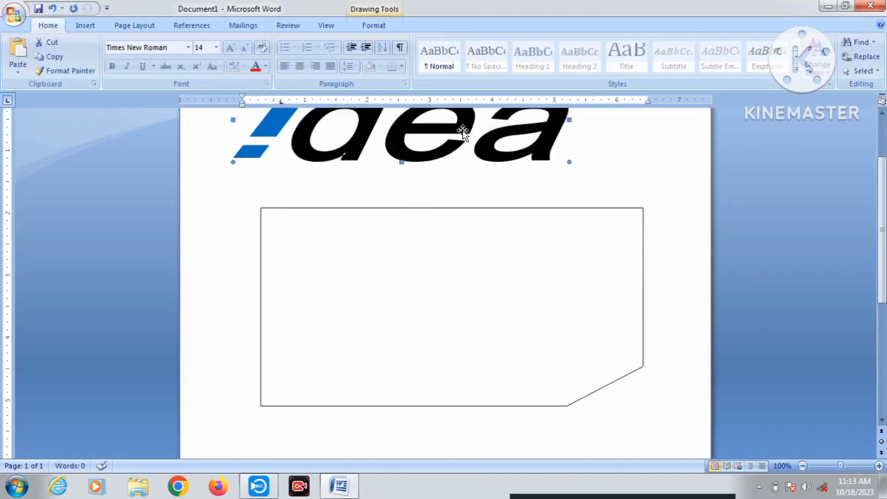
scroll(460, 130, "up", 3)
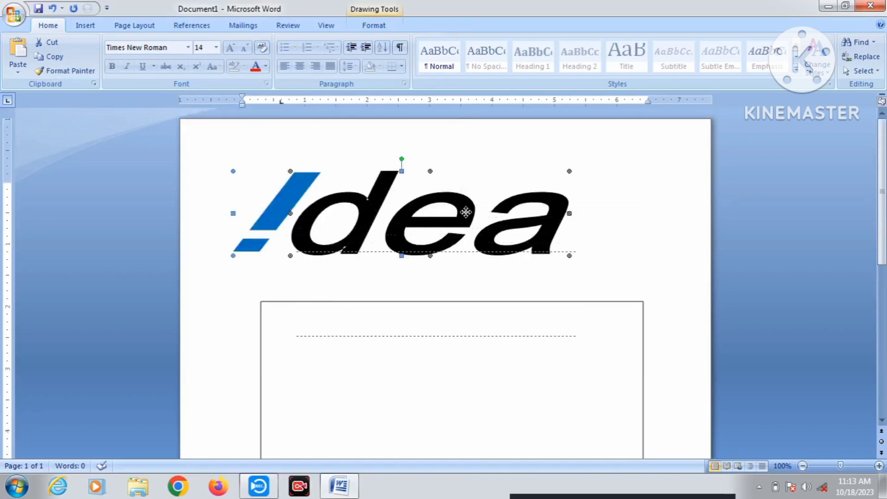
left_click_drag(494, 319, 495, 321)
scroll(501, 305, "down", 2)
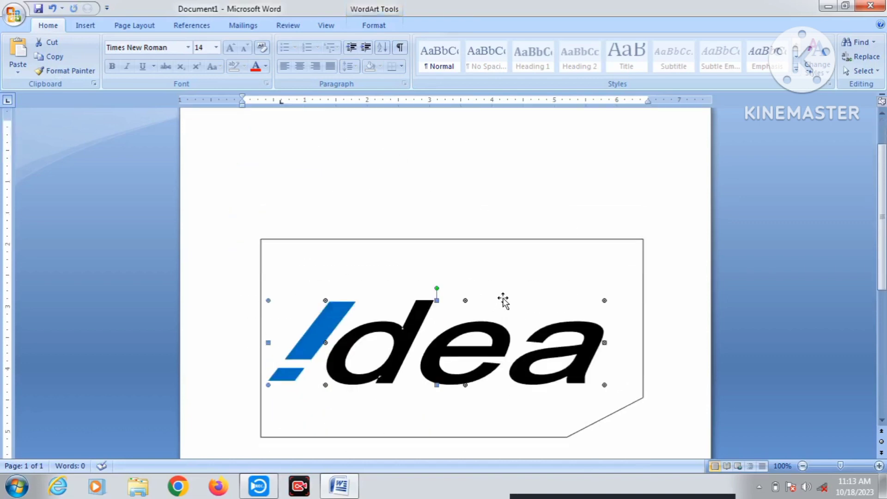
scroll(536, 289, "down", 2)
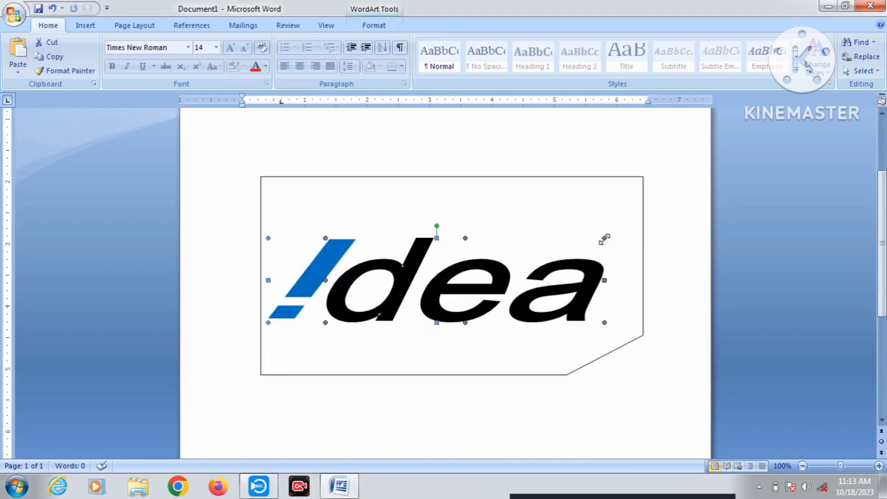
- Enlarge the logo up and right until it spans nearly the rectangle's full width
left_click_drag(604, 238, 630, 202)
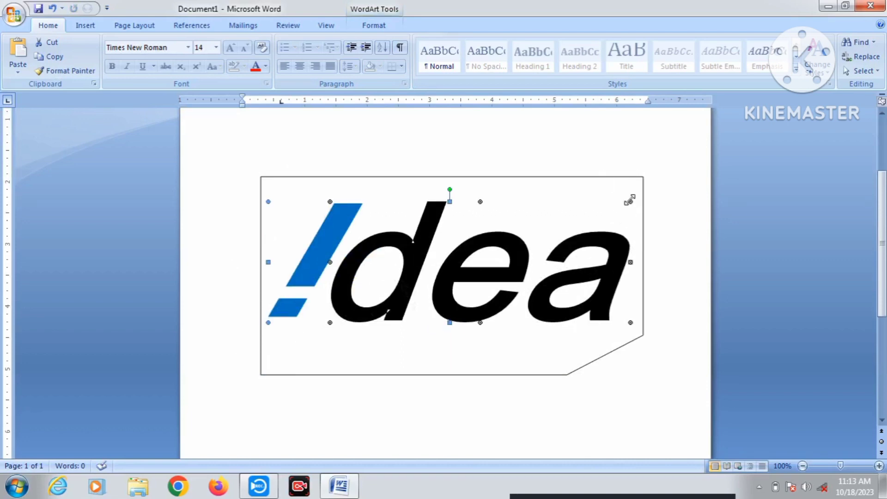
left_click_drag(630, 201, 638, 192)
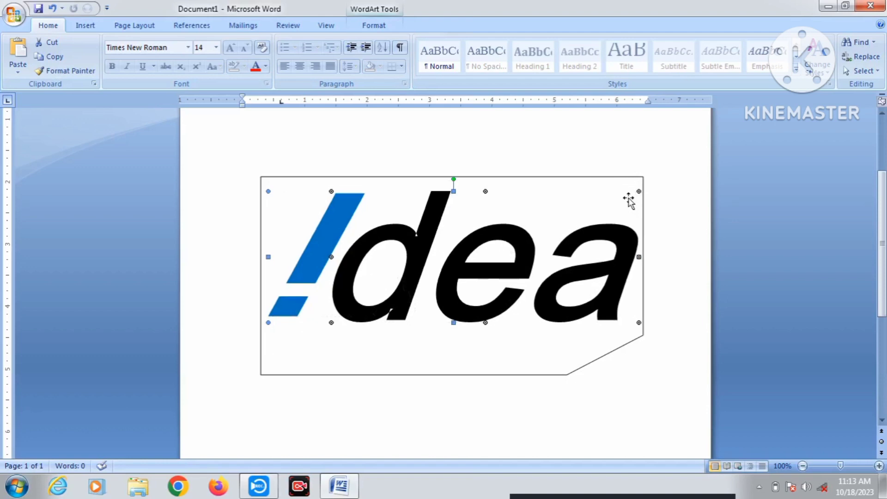
left_click_drag(639, 191, 640, 188)
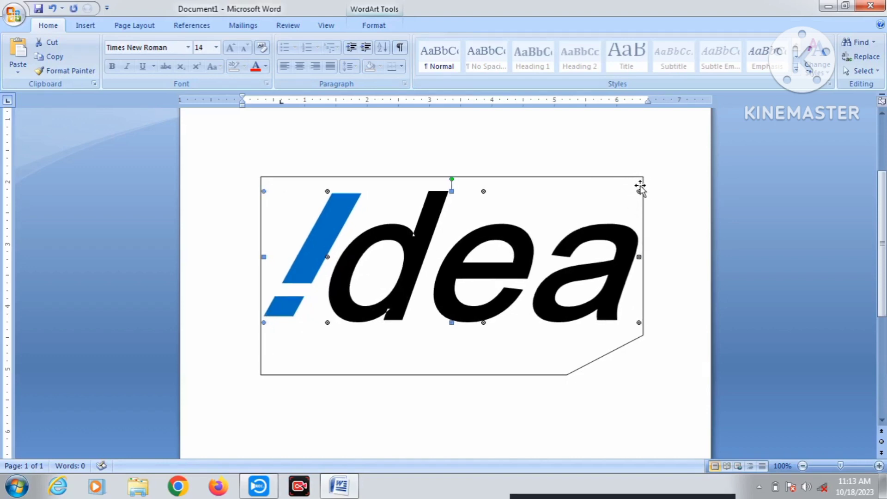
- Fill the snipped-corner rectangle with standard bright Yellow after trying a custom yellow
left_click(597, 190)
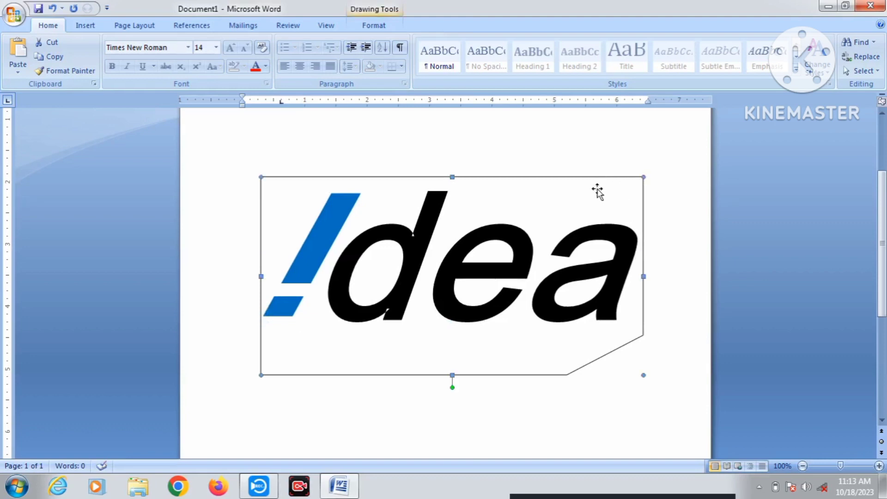
left_click(382, 25)
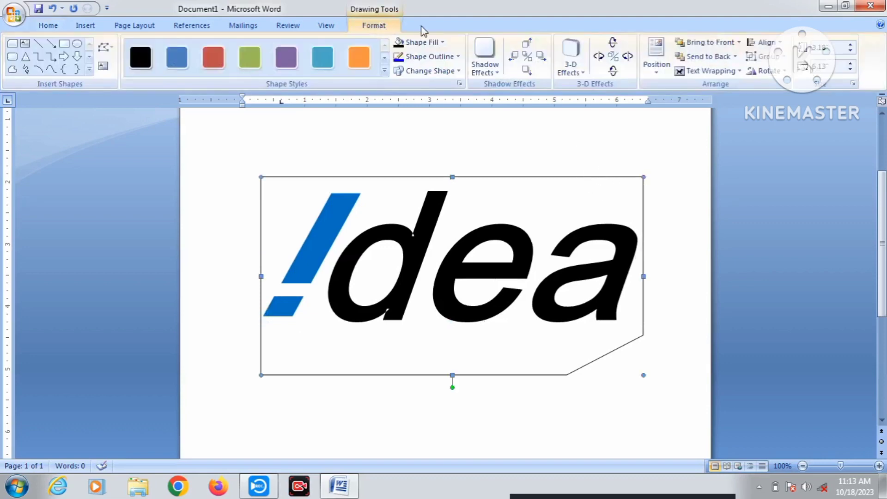
left_click(444, 42)
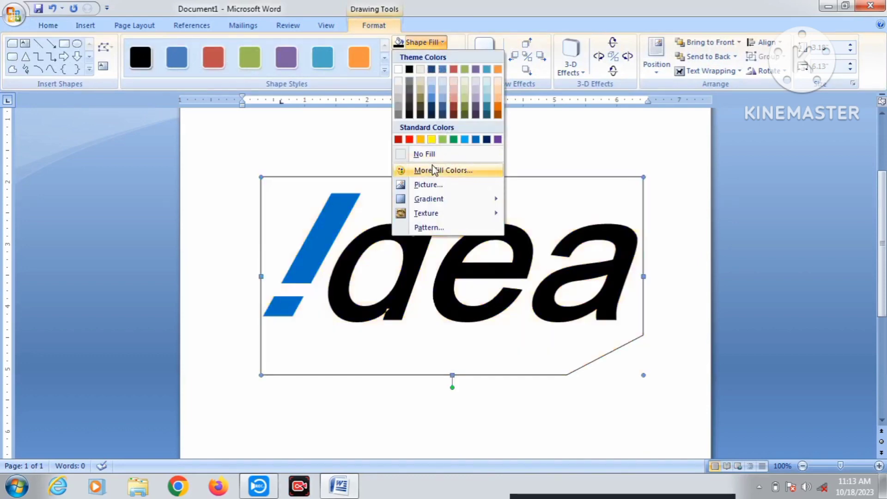
left_click(438, 168)
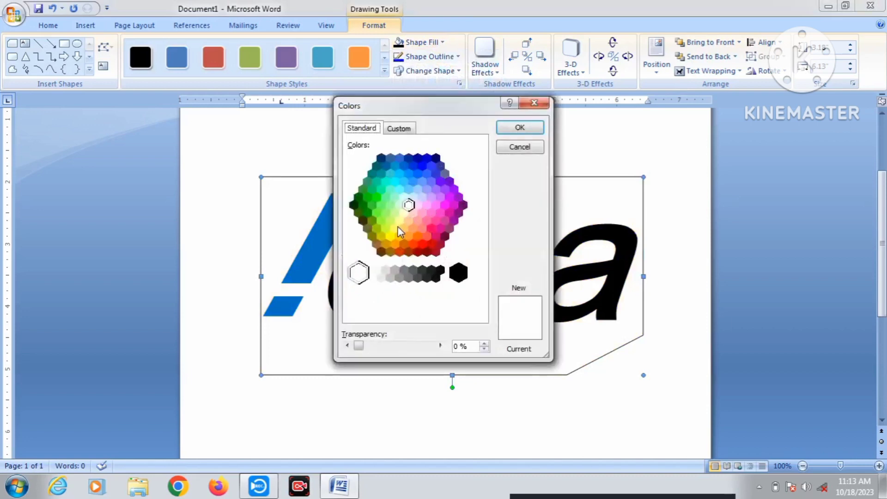
left_click(398, 221)
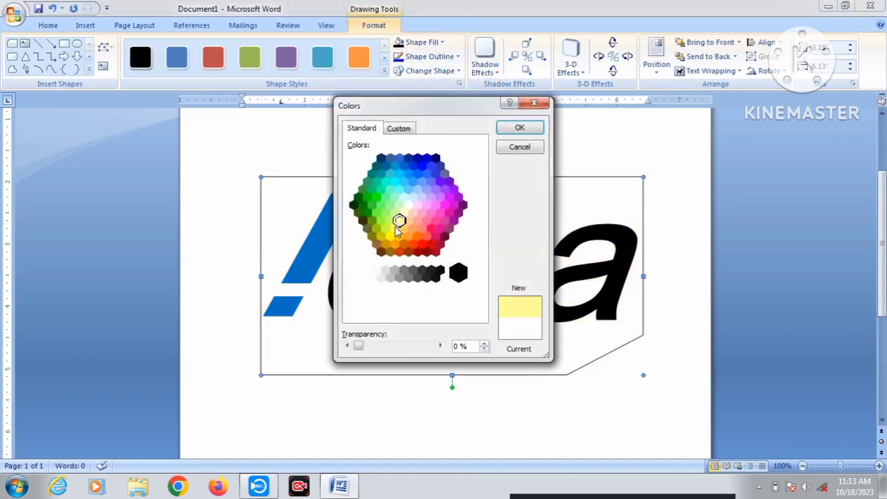
left_click(395, 228)
left_click(520, 127)
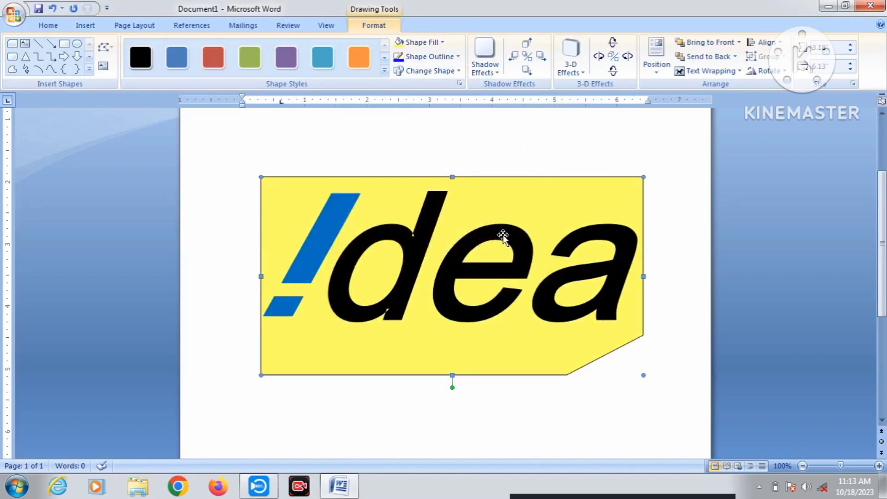
left_click(418, 42)
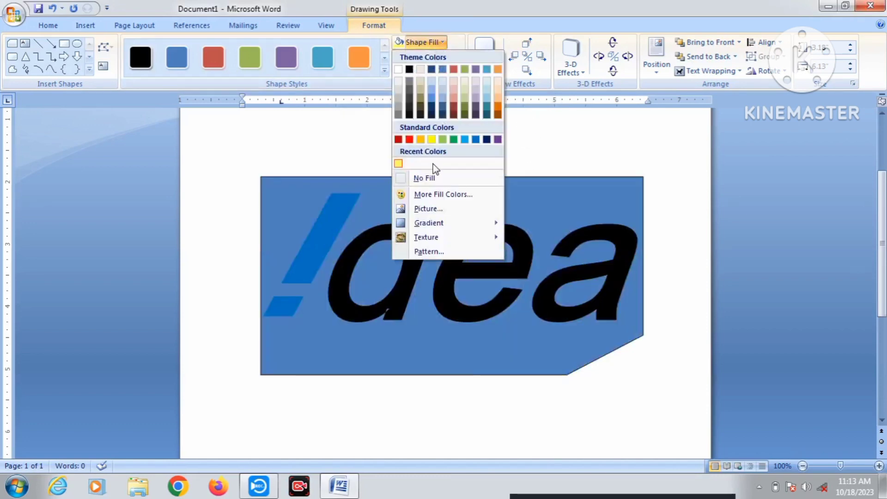
left_click(430, 138)
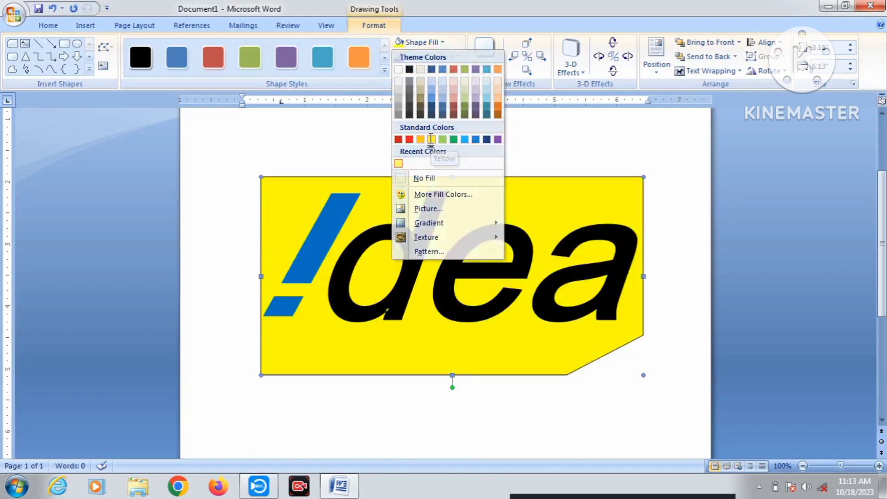
left_click(429, 57)
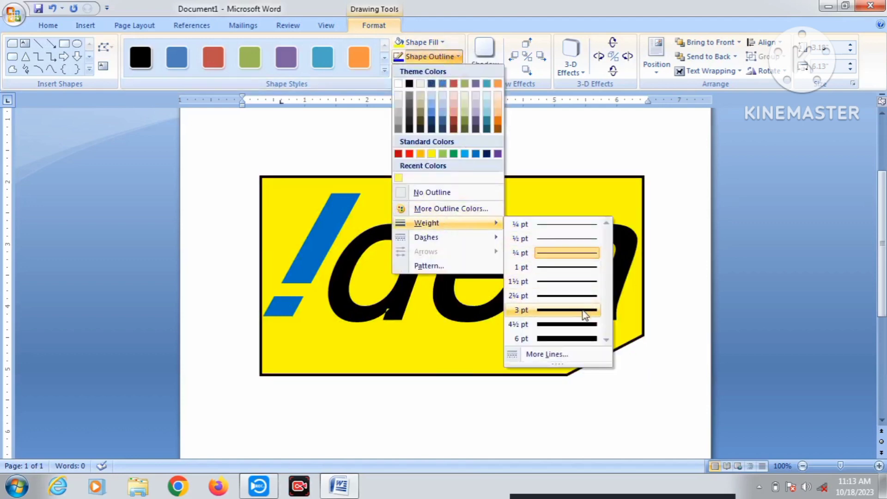
mouse_move(426, 222)
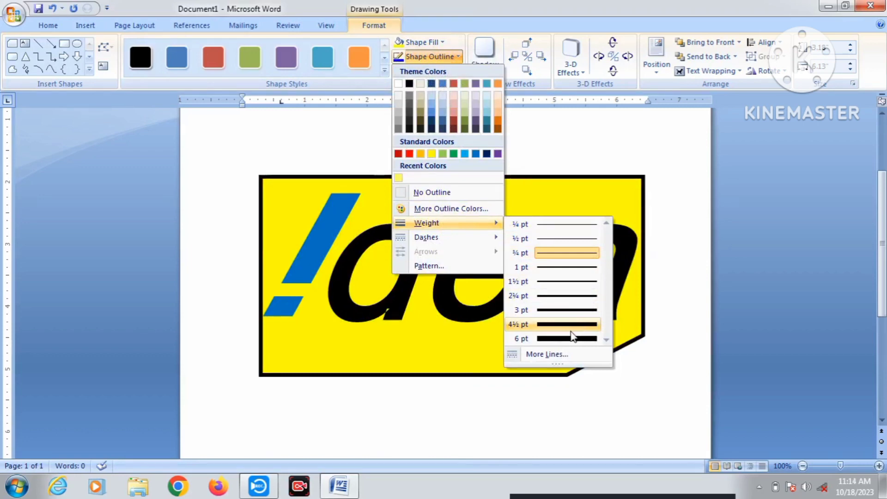
- Give the rectangle a 4½ pt black outline and nudge the !dea logo two steps right
left_click(570, 331)
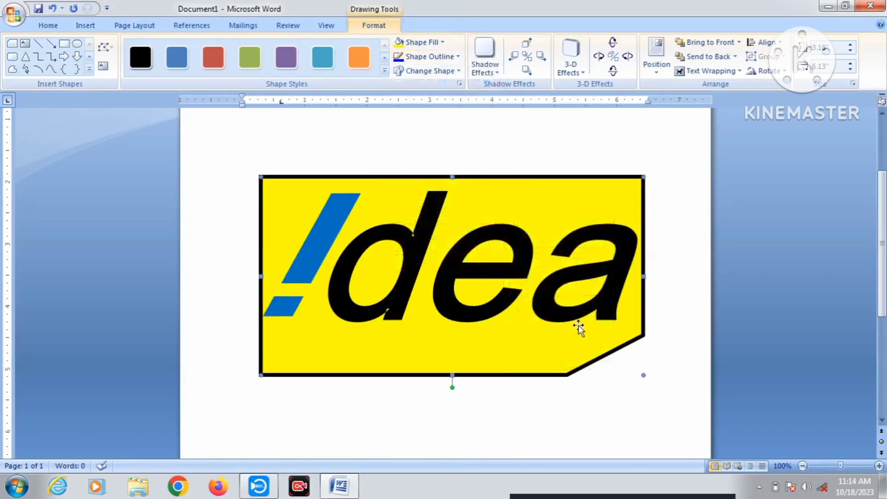
key("Right")
key("Right")
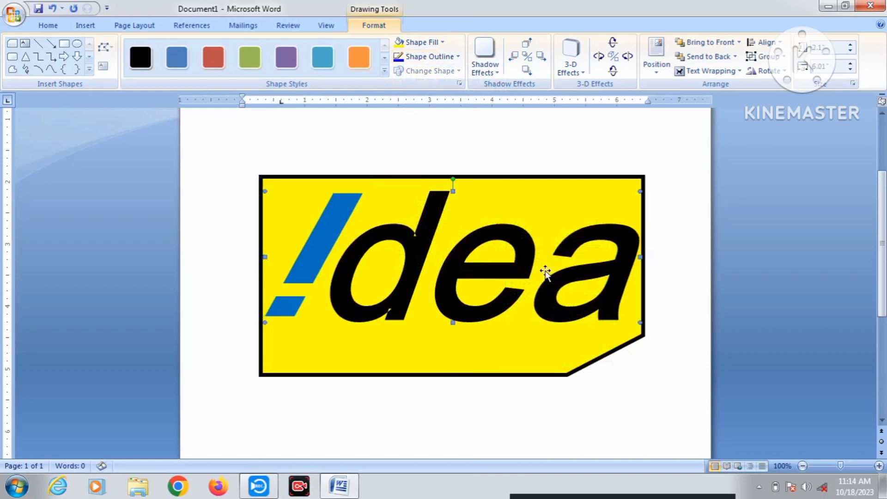
key("Right")
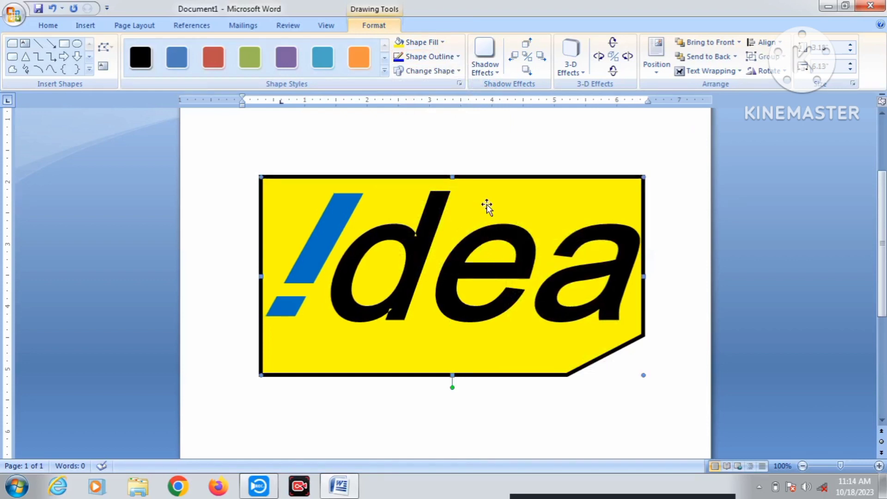
left_click(539, 150)
scroll(539, 151, "down", 1)
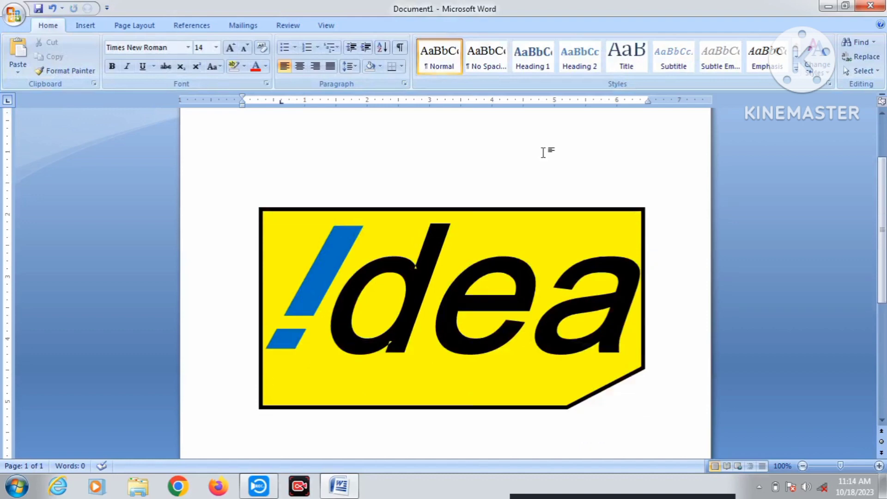